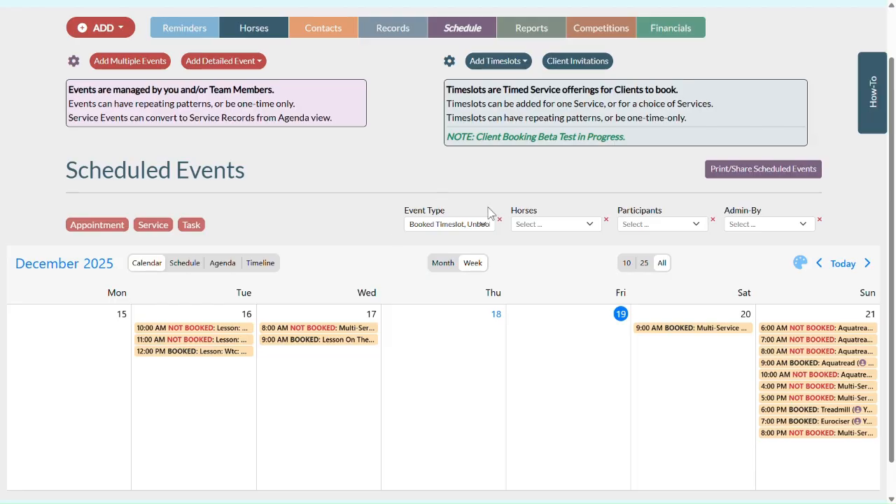
- Clear both timeslot types from the Event Type filter and view only Task events on the calendar
{"action": "left_click", "coordinate": [428, 224]}
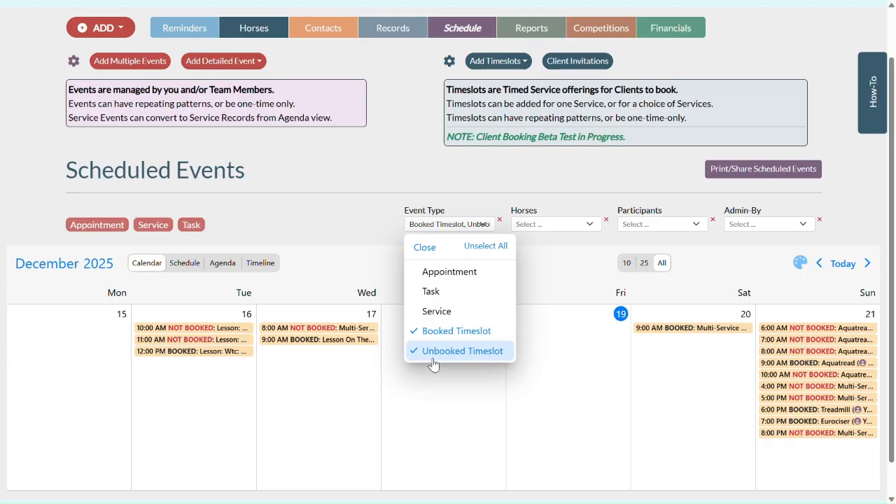
{"action": "left_click", "coordinate": [434, 334]}
{"action": "left_click", "coordinate": [432, 352]}
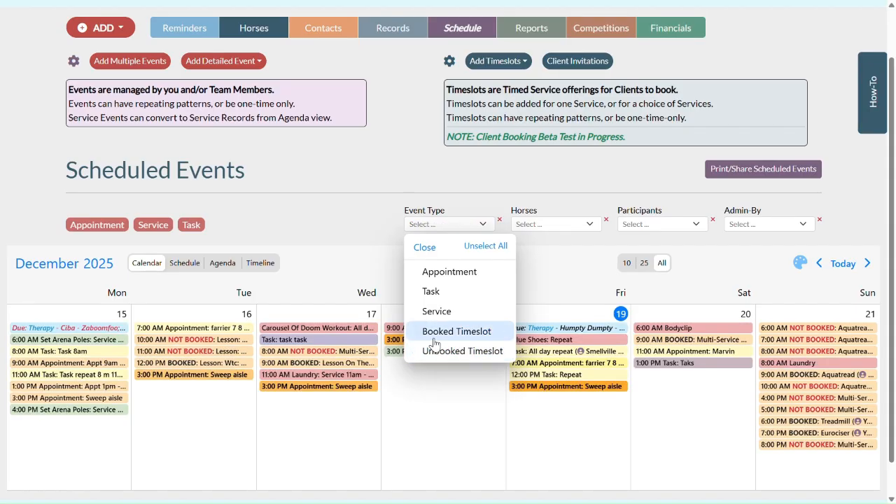
{"action": "left_click", "coordinate": [427, 292]}
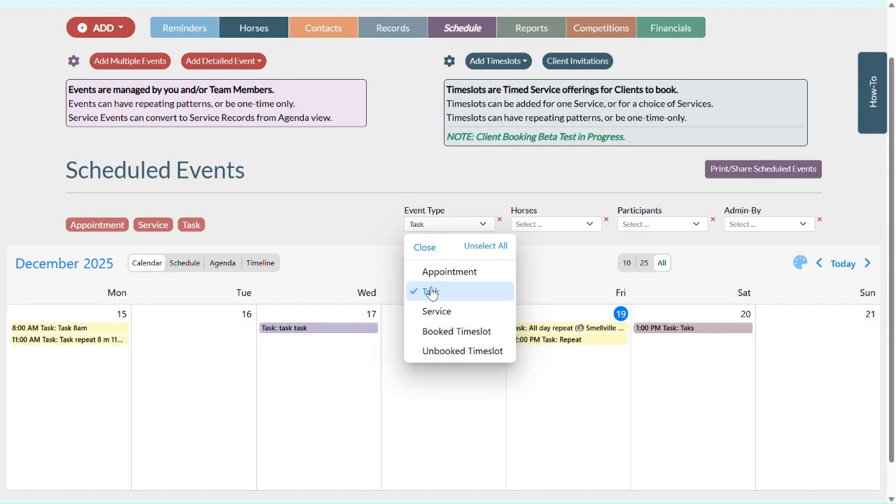
- Switch the Event Type filter from Task to Appointment and Service events
{"action": "left_click", "coordinate": [431, 292]}
{"action": "left_click", "coordinate": [436, 272]}
{"action": "left_click", "coordinate": [436, 311]}
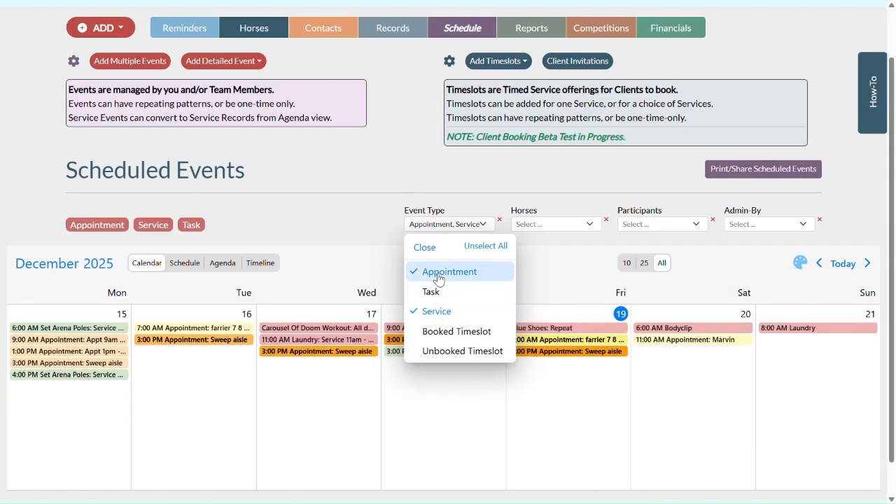
- Set the Event Type filter to only Booked Timeslot and Unbooked Timeslot
{"action": "left_click", "coordinate": [438, 279]}
{"action": "left_click", "coordinate": [438, 331]}
{"action": "left_click", "coordinate": [439, 350]}
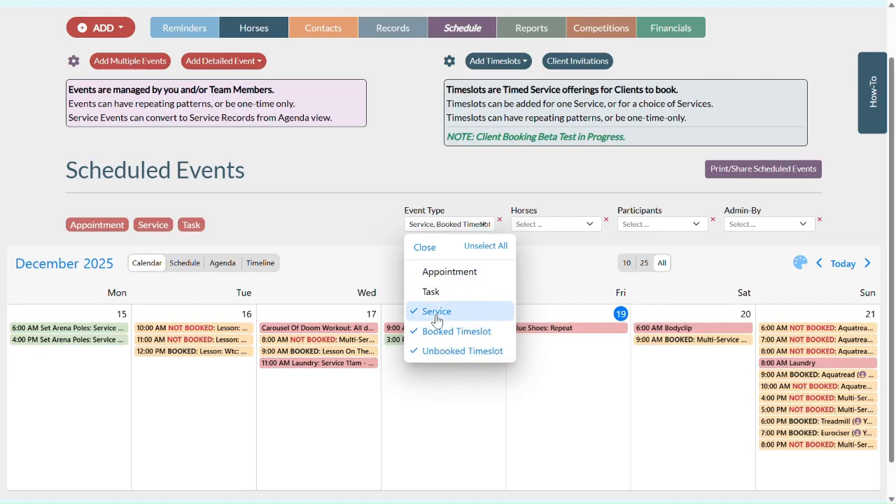
{"action": "left_click", "coordinate": [437, 315]}
{"action": "left_click", "coordinate": [381, 243]}
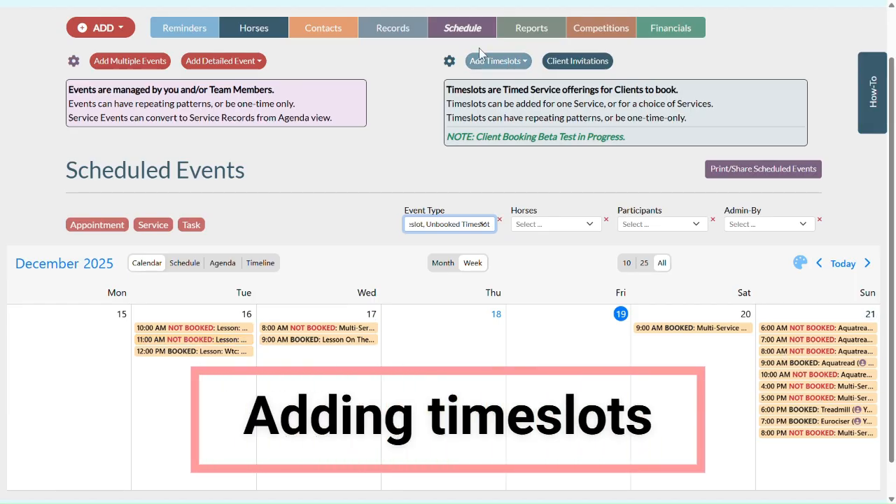
- Open the form for adding repeatable timeslots with a choice of services
{"action": "left_click", "coordinate": [500, 67]}
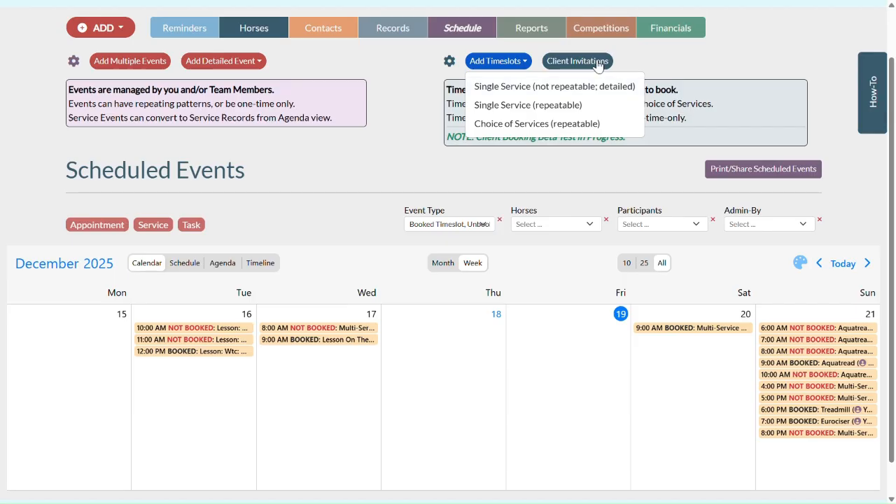
{"action": "left_click", "coordinate": [548, 125]}
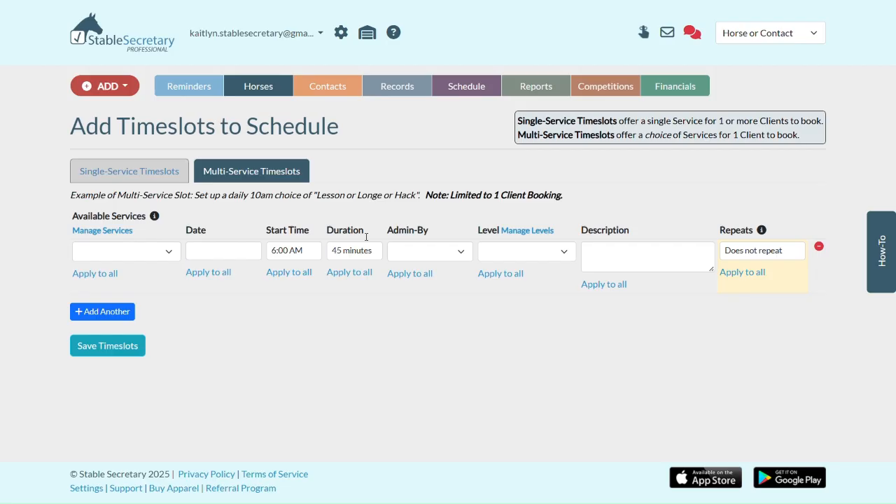
- Add three more blank timeslot rows to the form and remove the extra rows again
{"action": "left_click", "coordinate": [98, 312]}
{"action": "left_click", "coordinate": [95, 367]}
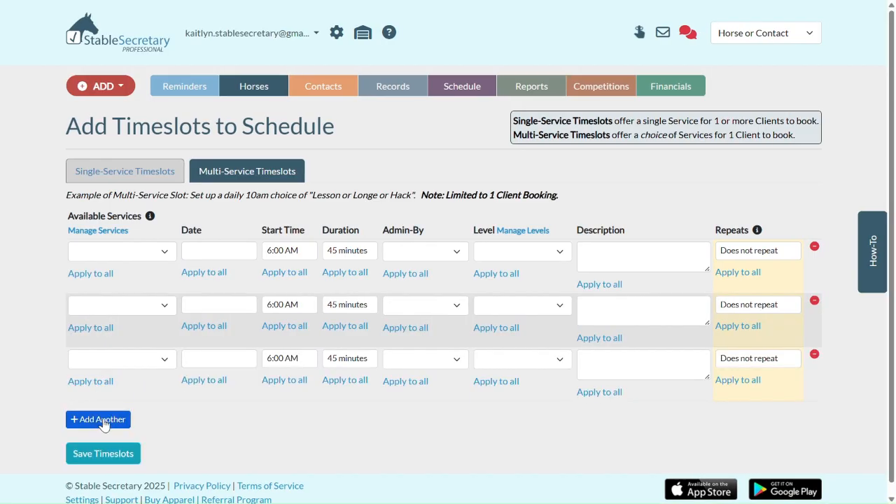
{"action": "left_click", "coordinate": [103, 421]}
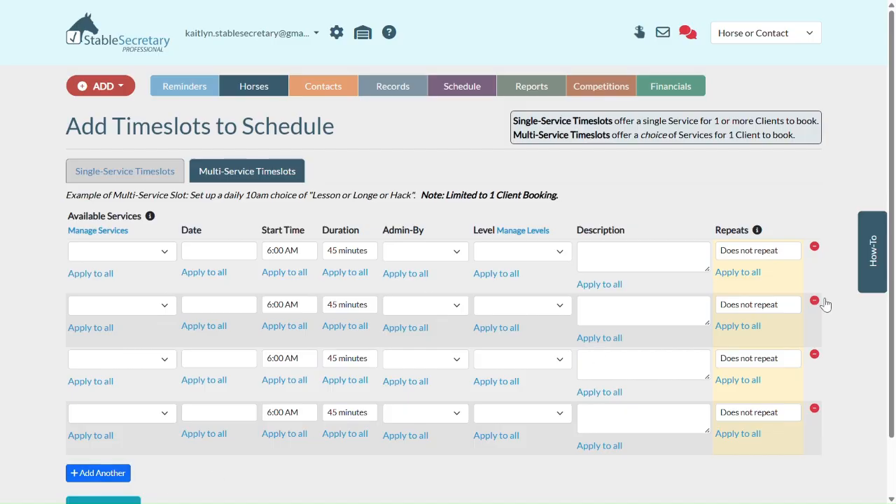
{"action": "left_click", "coordinate": [815, 301]}
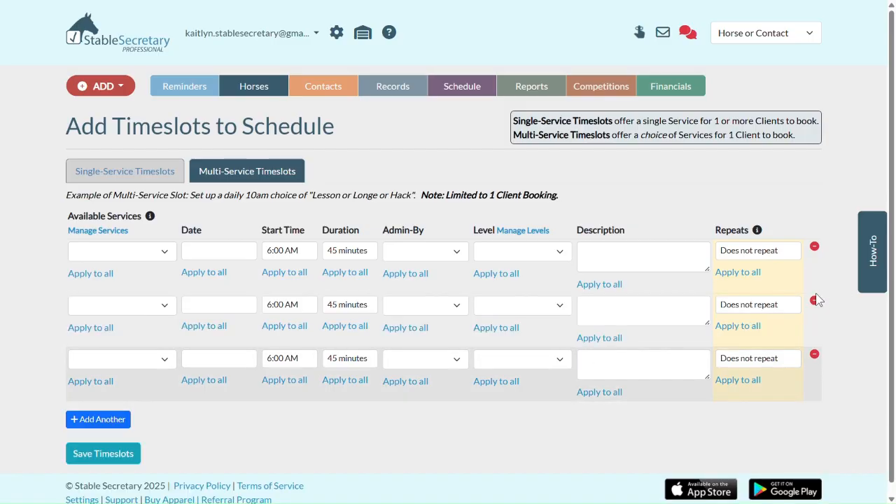
{"action": "left_click", "coordinate": [816, 302]}
{"action": "left_click", "coordinate": [817, 302]}
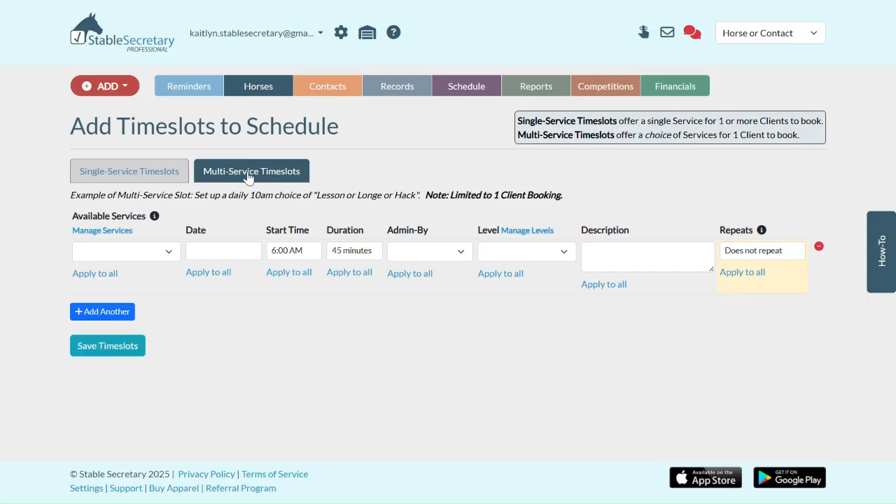
- Choose Aquatread and Eurociser as the available services for the multi-service timeslot
{"action": "left_click", "coordinate": [160, 254]}
{"action": "left_click", "coordinate": [111, 354]}
{"action": "scroll", "coordinate": [112, 361], "scroll_direction": "down", "scroll_amount": 5}
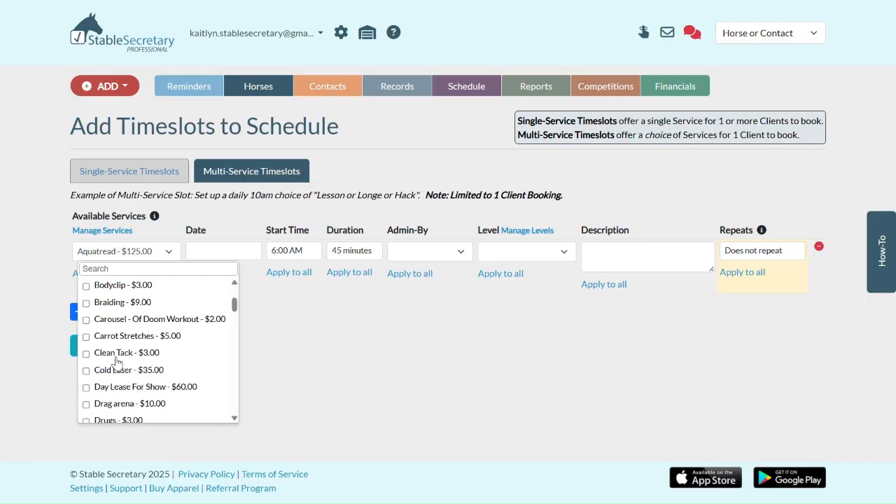
{"action": "scroll", "coordinate": [112, 360], "scroll_direction": "down", "scroll_amount": 3}
{"action": "scroll", "coordinate": [98, 329], "scroll_direction": "up", "scroll_amount": 2}
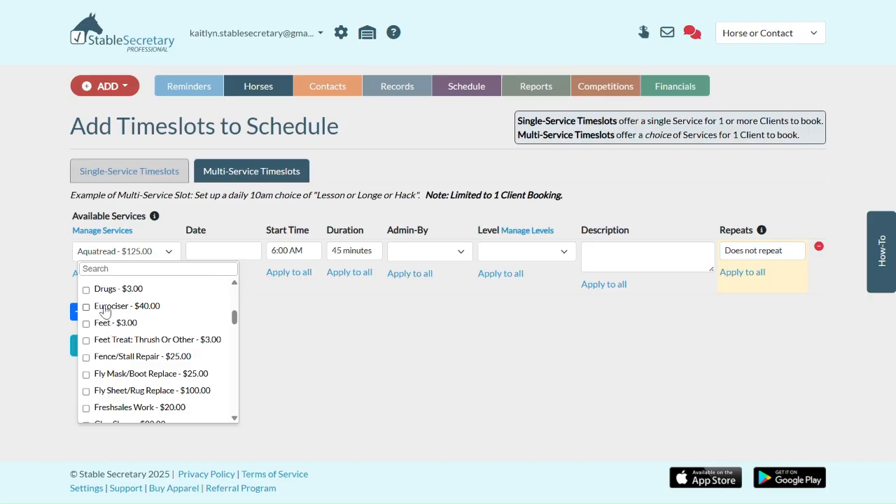
{"action": "left_click", "coordinate": [88, 308]}
{"action": "left_click", "coordinate": [317, 346]}
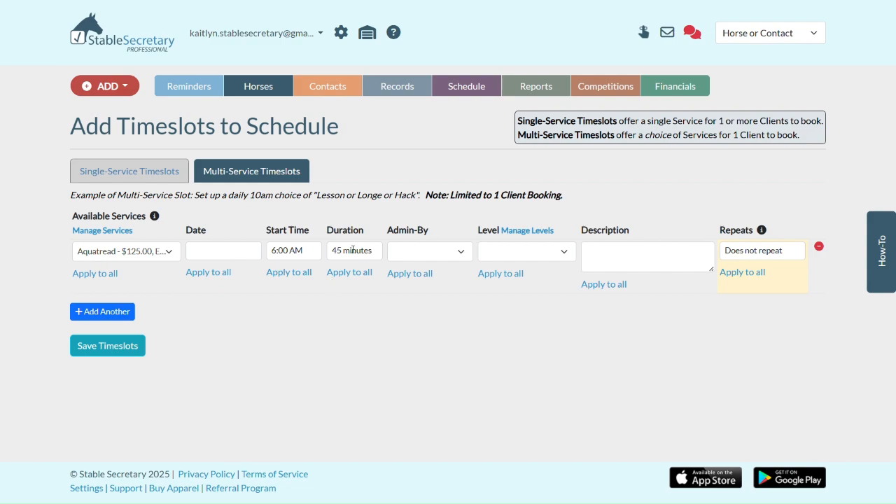
{"action": "left_click_drag", "start_coordinate": [446, 195], "coordinate": [570, 193]}
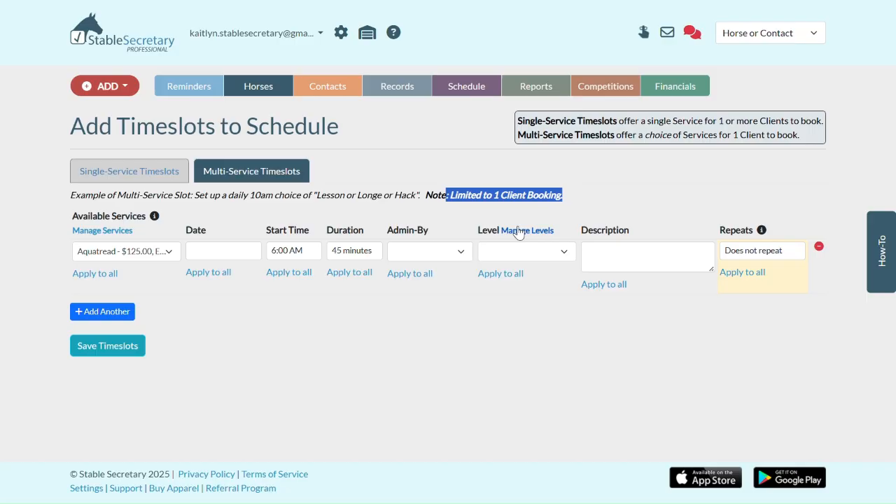
{"action": "left_click", "coordinate": [597, 195]}
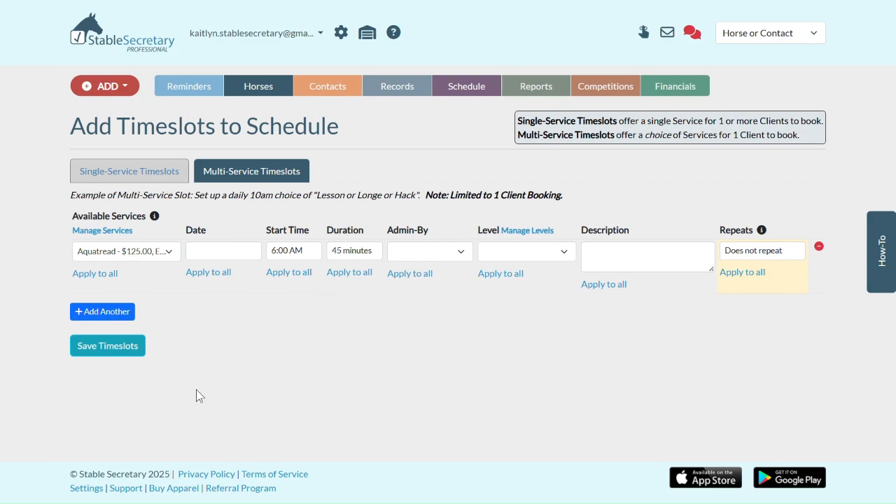
- Schedule the timeslot for Fri, Dec-19-25 at 8:30 AM with a duration of 30 minutes
{"action": "left_click", "coordinate": [231, 257]}
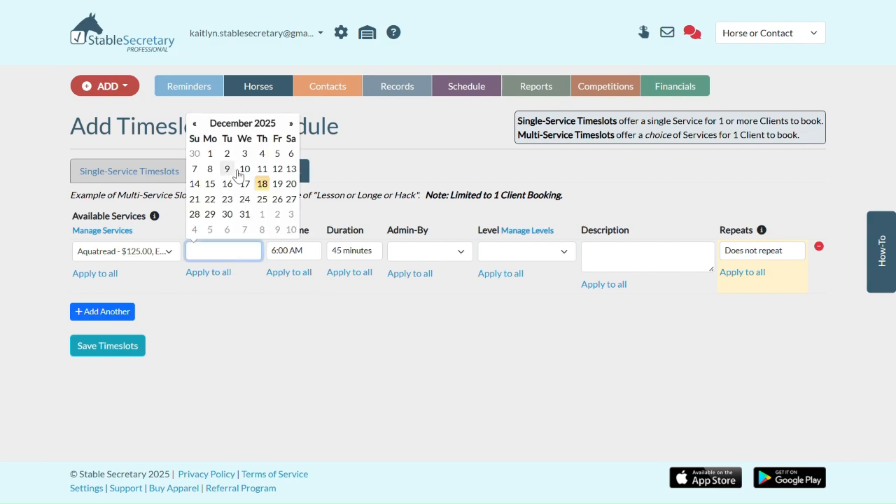
{"action": "left_click", "coordinate": [277, 185]}
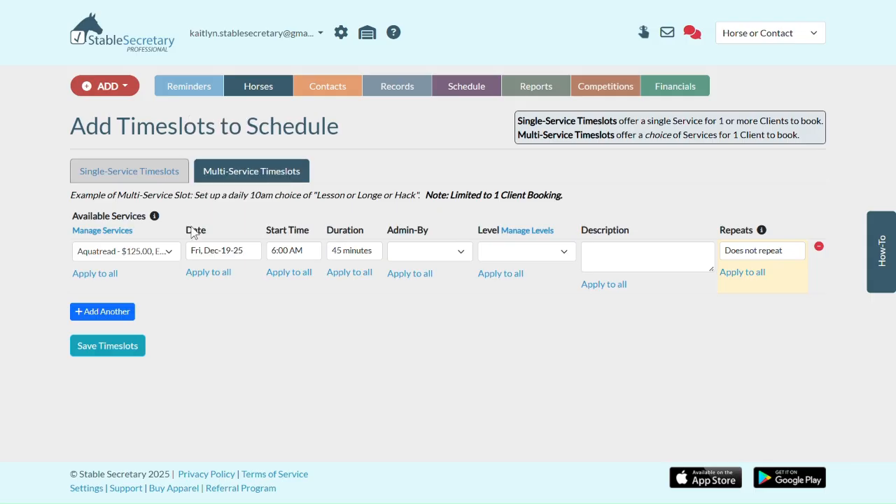
{"action": "left_click", "coordinate": [293, 250]}
{"action": "left_click", "coordinate": [348, 348]}
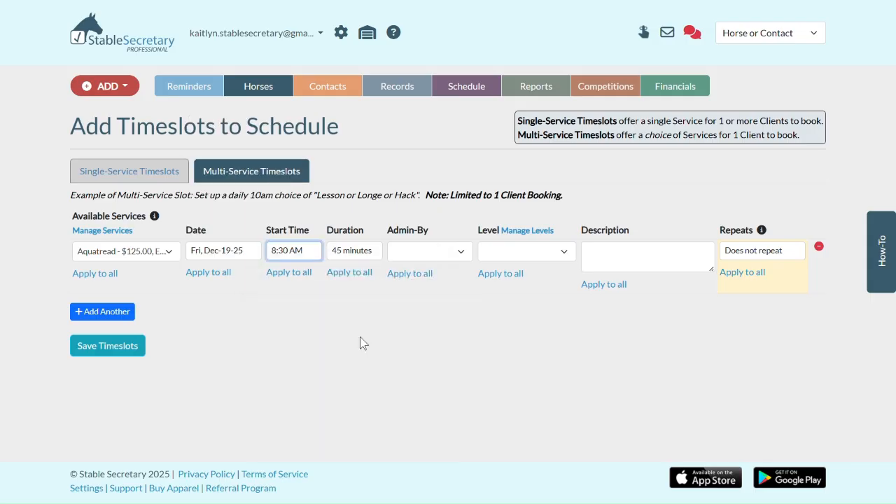
{"action": "left_click", "coordinate": [350, 252]}
{"action": "left_click", "coordinate": [367, 294]}
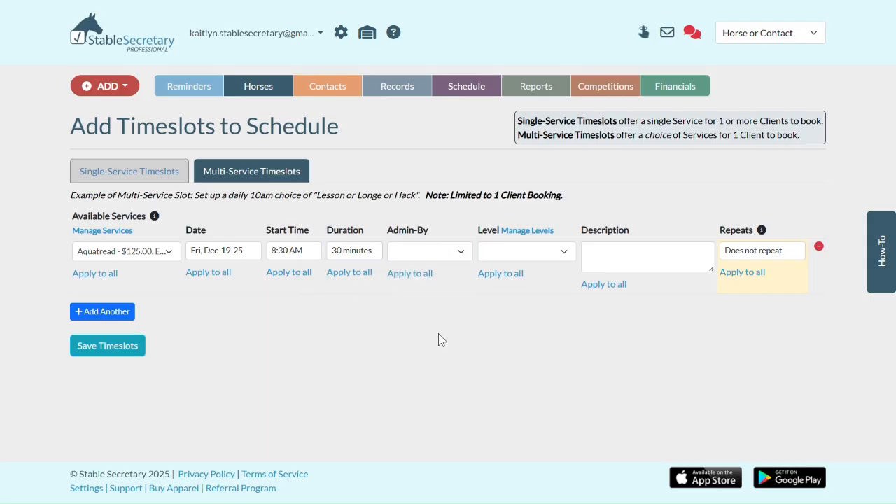
- Assign the second-to-last team member in the list as Admin-By and check the level options, leaving the level blank
{"action": "left_click", "coordinate": [462, 256]}
{"action": "scroll", "coordinate": [467, 407], "scroll_direction": "down", "scroll_amount": 15}
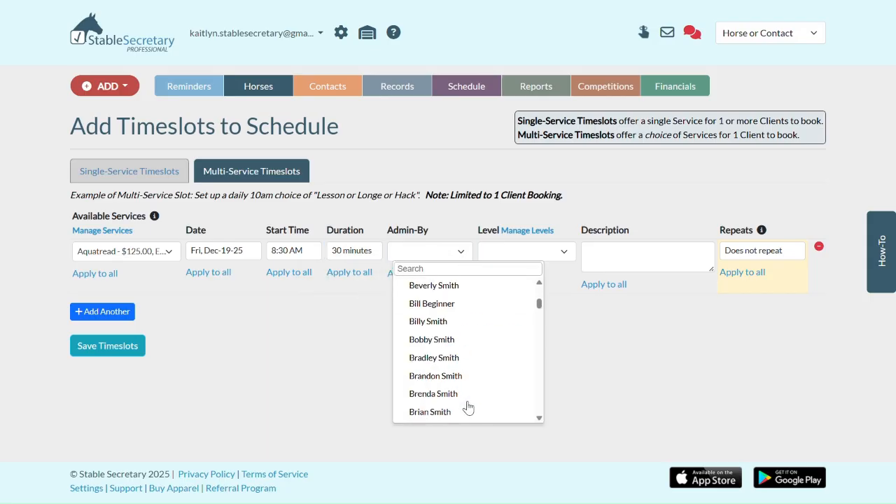
{"action": "left_click_drag", "start_coordinate": [537, 348], "coordinate": [537, 427]}
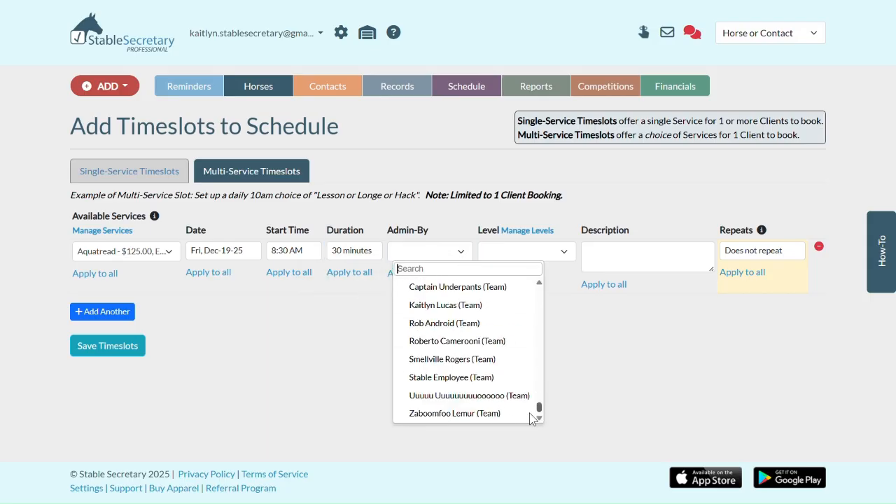
{"action": "left_click", "coordinate": [470, 400]}
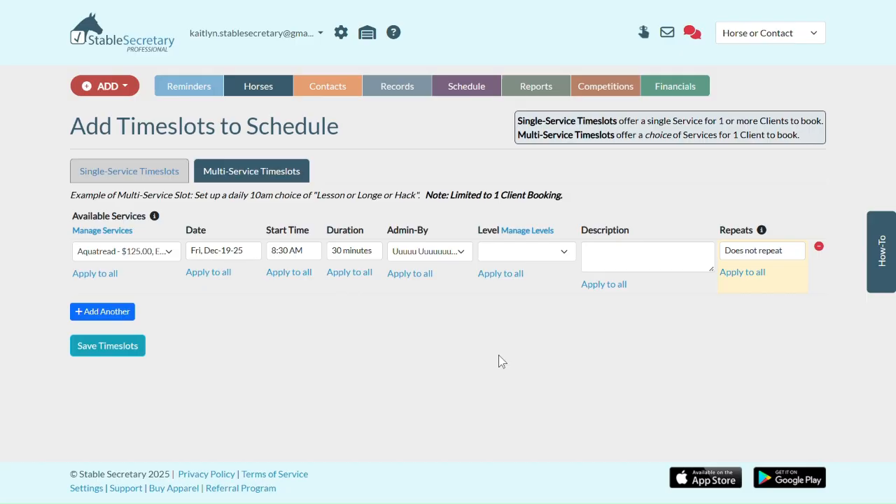
{"action": "left_click", "coordinate": [561, 255]}
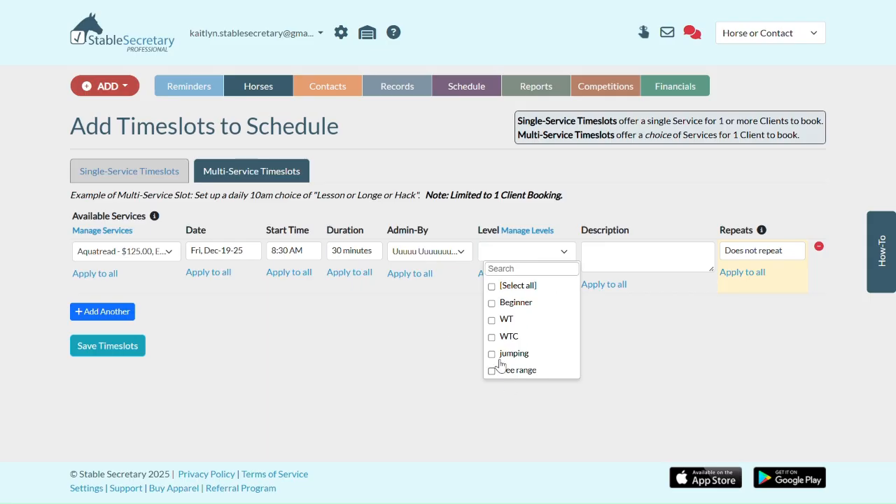
{"action": "left_click", "coordinate": [462, 343]}
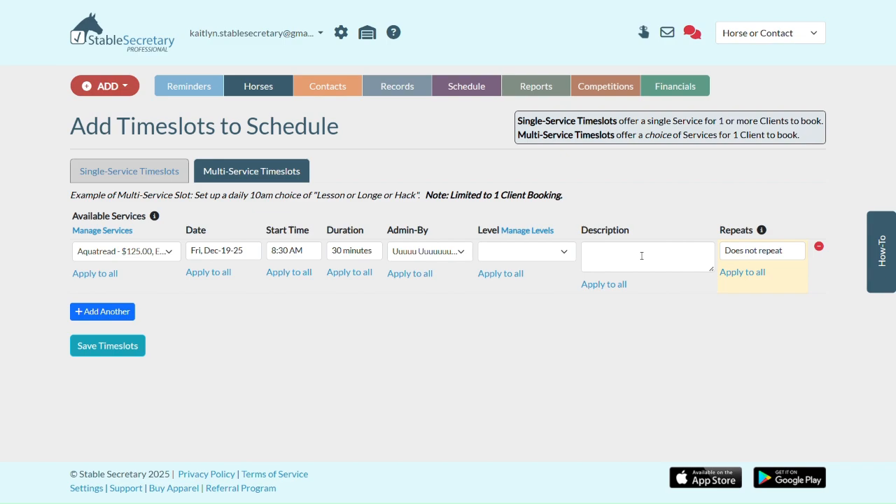
- Try a Daily repeat for the timeslot and browse its end date calendar to June 2026
{"action": "left_click", "coordinate": [756, 251]}
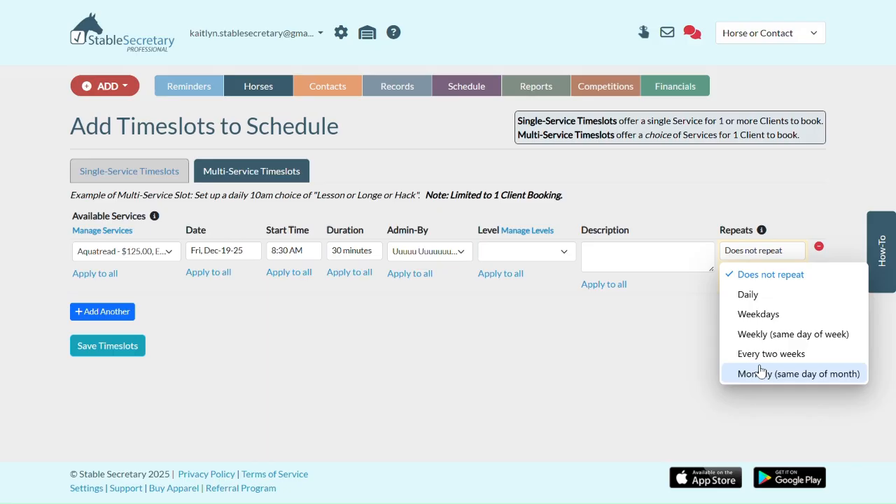
{"action": "left_click", "coordinate": [762, 294]}
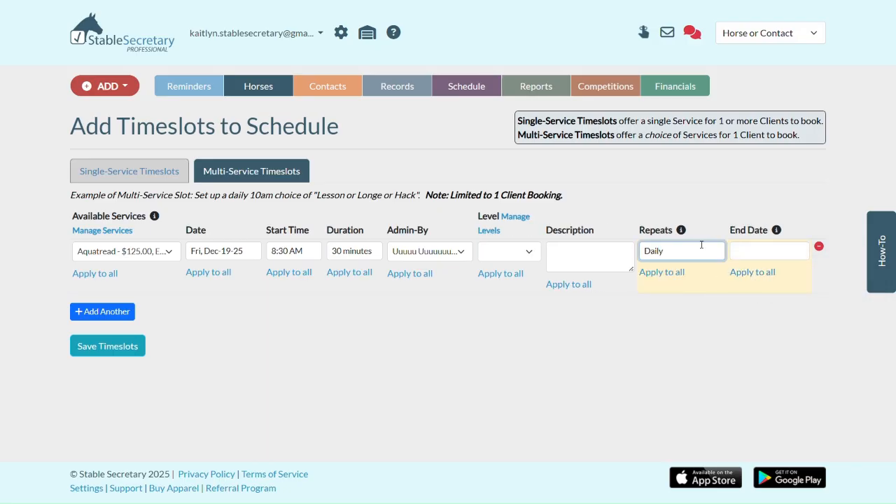
{"action": "left_click", "coordinate": [746, 252]}
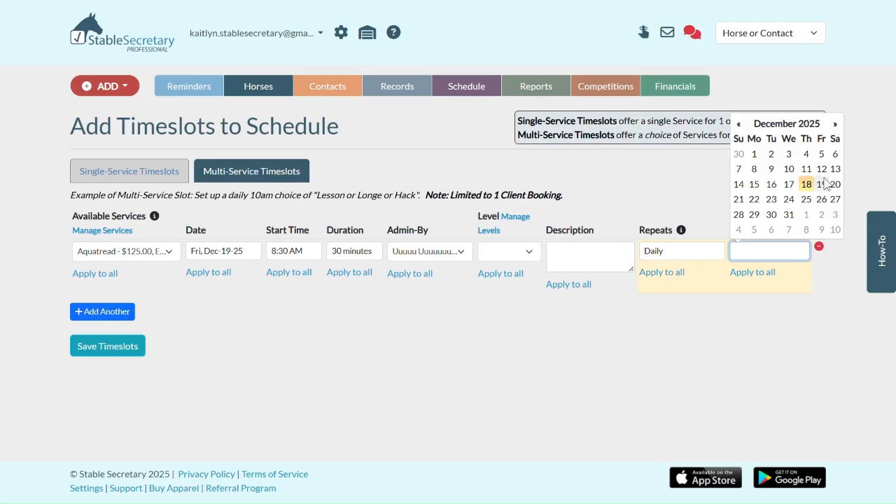
{"action": "left_click", "coordinate": [836, 124]}
{"action": "left_click", "coordinate": [836, 124]}
{"action": "left_click", "coordinate": [836, 124]}
{"action": "left_click", "coordinate": [836, 124]}
{"action": "left_click", "coordinate": [836, 124]}
{"action": "left_click", "coordinate": [836, 124]}
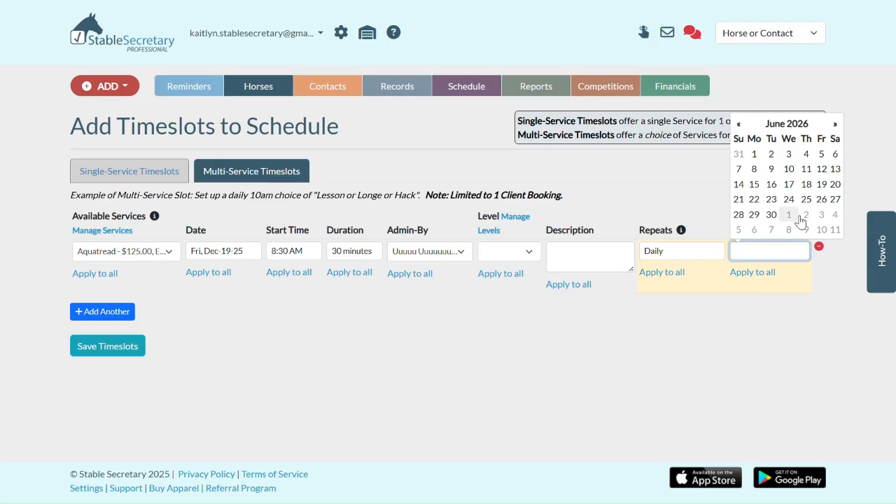
- Set the timeslot back to Does not repeat and save it to the schedule
{"action": "left_click", "coordinate": [675, 251]}
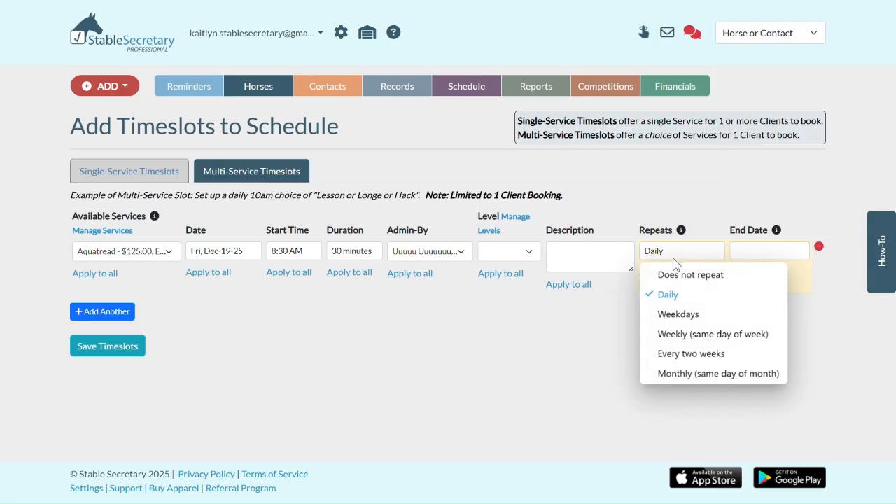
{"action": "left_click", "coordinate": [675, 261]}
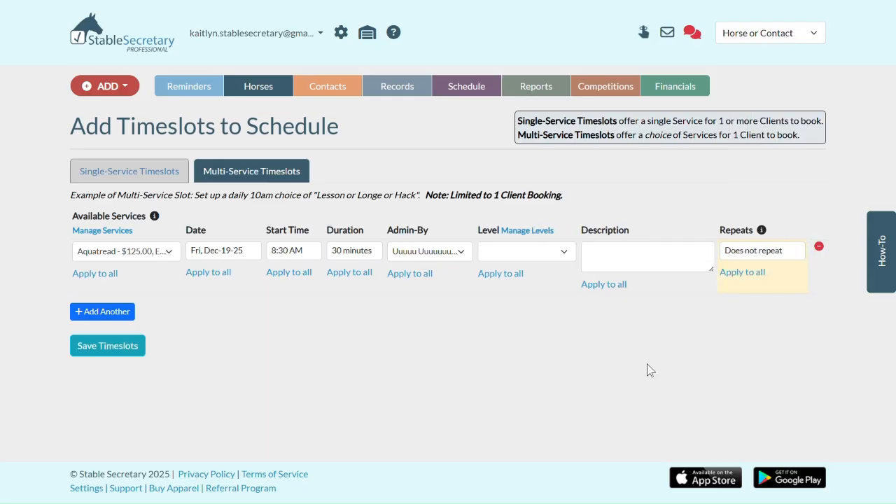
{"action": "left_click", "coordinate": [132, 356]}
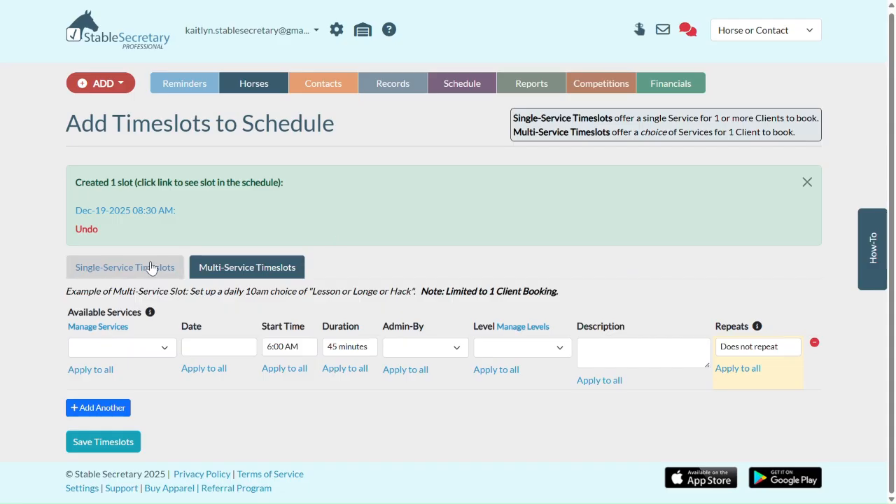
- Return to the schedule and open the form for adding repeatable single-service timeslots
{"action": "left_click", "coordinate": [481, 94]}
{"action": "left_click", "coordinate": [497, 119]}
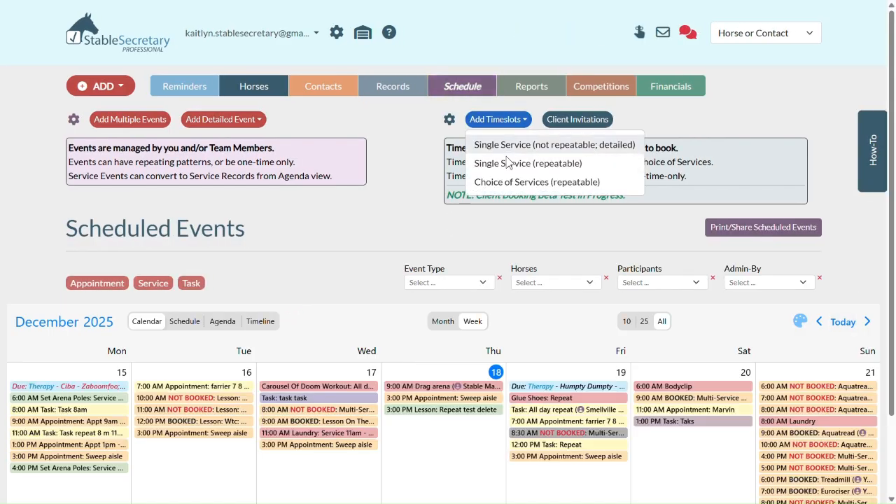
{"action": "left_click", "coordinate": [508, 163]}
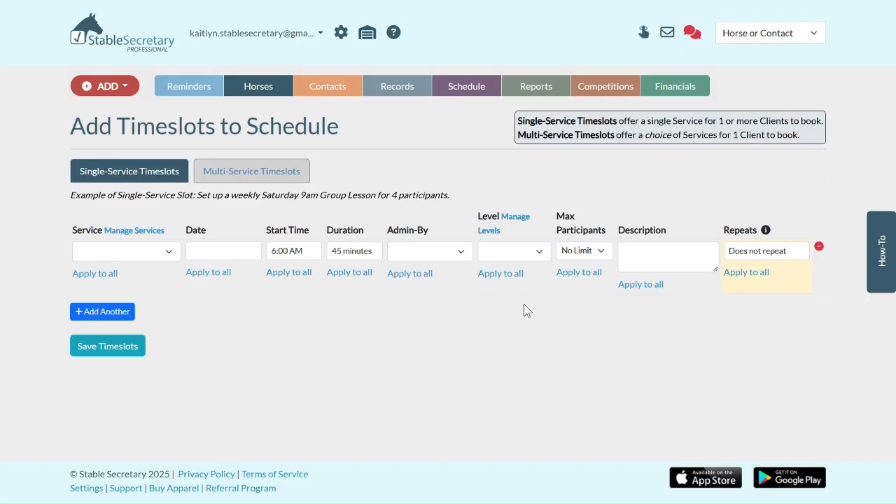
- Choose 2day Weekend Camp as the service for the single-service timeslot
{"action": "left_click", "coordinate": [155, 257]}
{"action": "scroll", "coordinate": [137, 339], "scroll_direction": "down", "scroll_amount": 5}
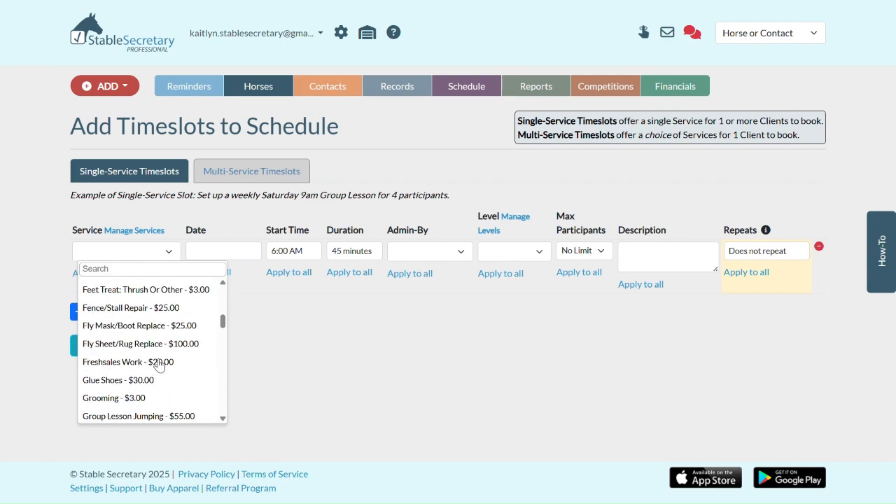
{"action": "scroll", "coordinate": [129, 350], "scroll_direction": "up", "scroll_amount": 6}
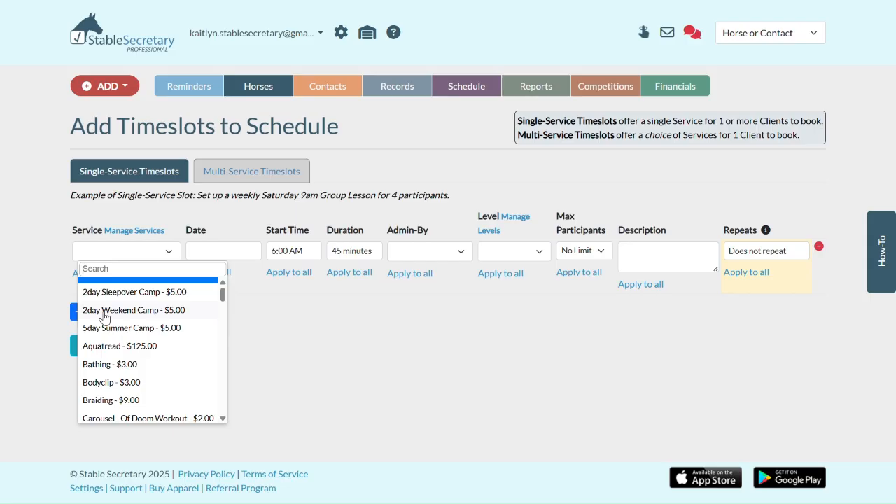
{"action": "left_click", "coordinate": [104, 317]}
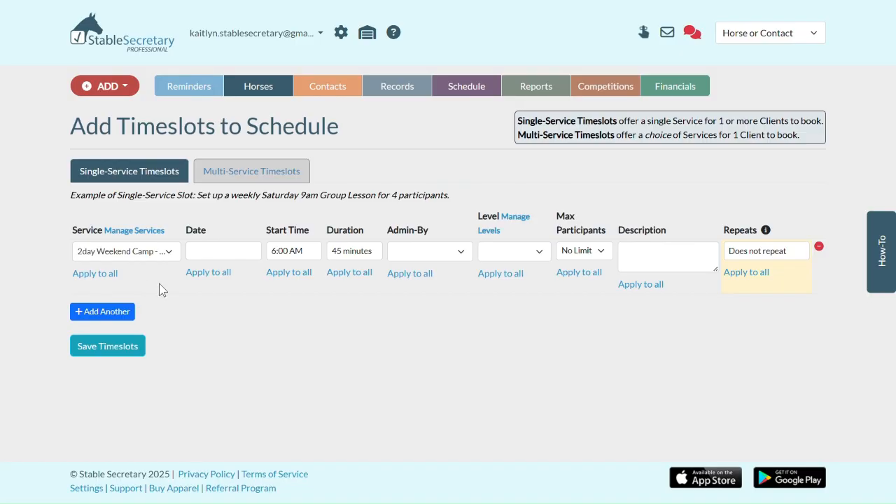
- Set the camp timeslot's date to Friday, December 26, 2025 and its duration to 2 days
{"action": "left_click", "coordinate": [223, 252]}
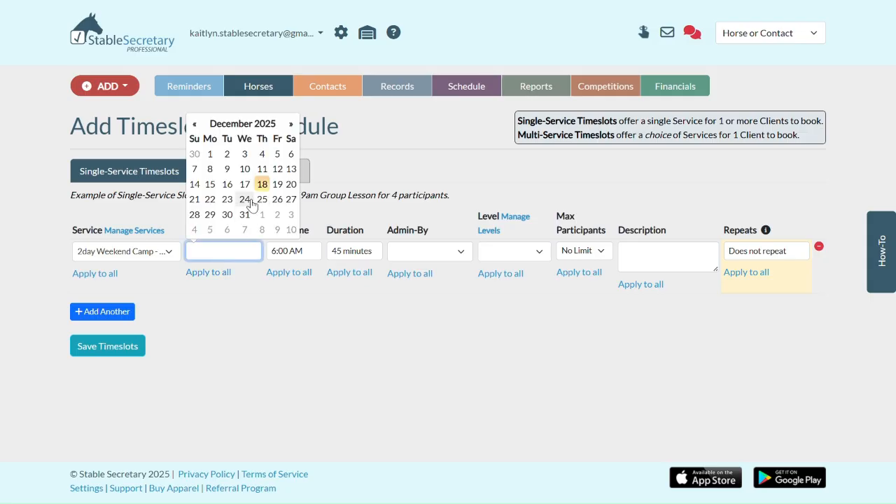
{"action": "left_click", "coordinate": [277, 199]}
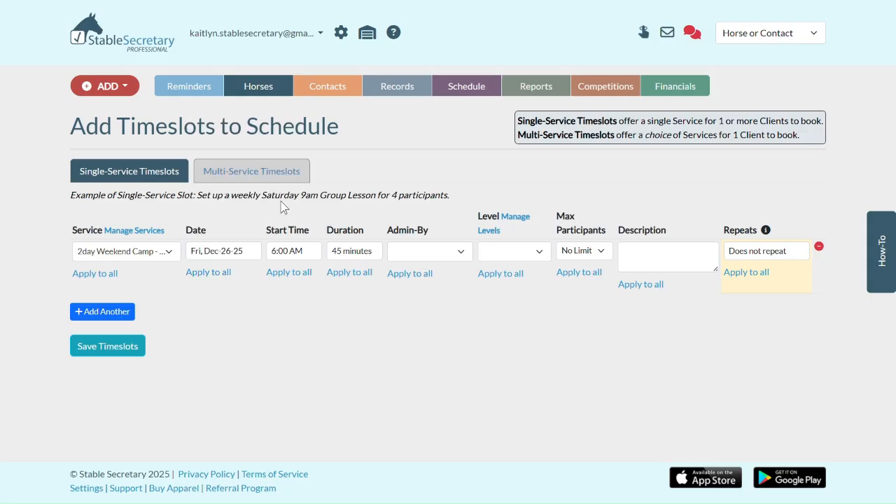
{"action": "left_click", "coordinate": [357, 254]}
{"action": "scroll", "coordinate": [366, 316], "scroll_direction": "down", "scroll_amount": 3}
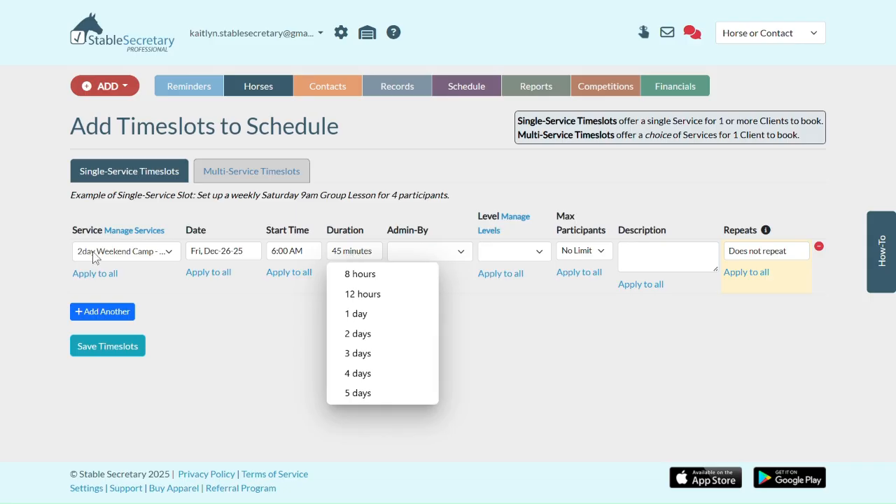
{"action": "left_click", "coordinate": [347, 335]}
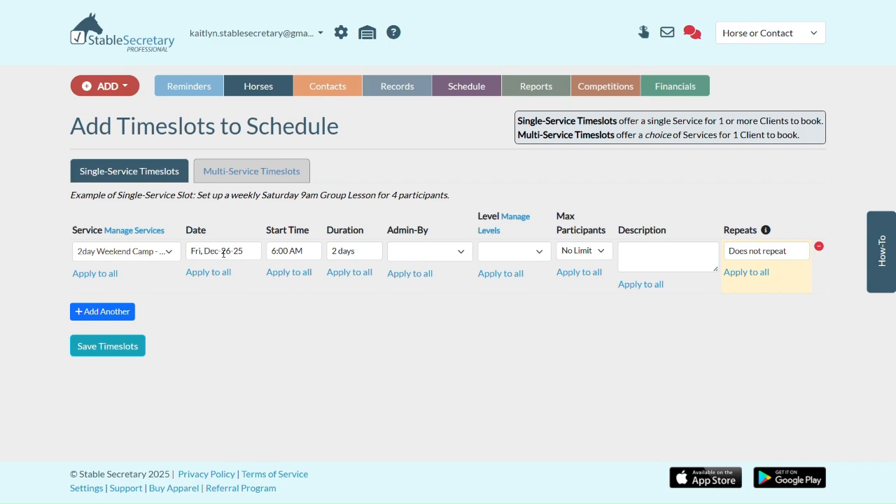
- Try a Weekdays repeat for the camp timeslot and set it back to Does not repeat
{"action": "left_click", "coordinate": [746, 252]}
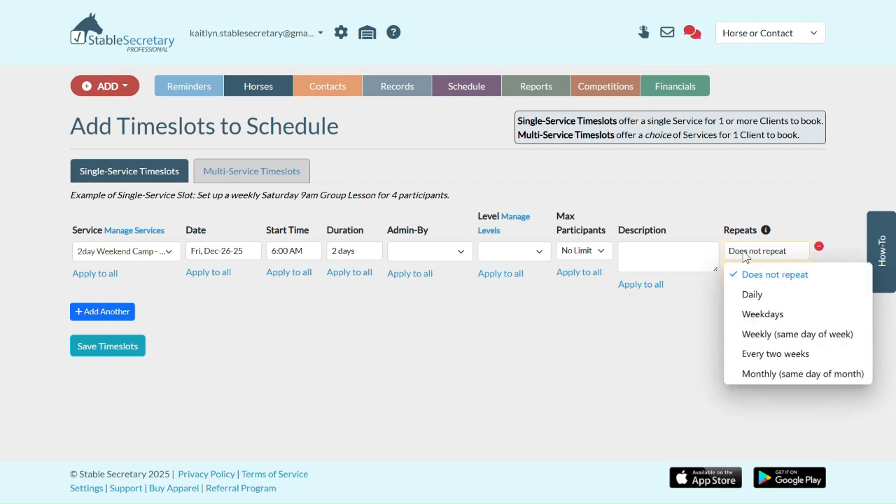
{"action": "left_click", "coordinate": [759, 315]}
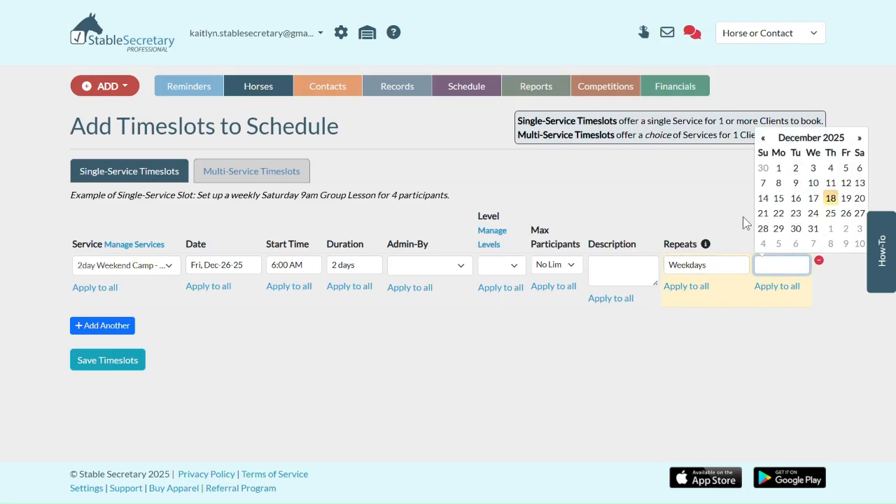
{"action": "left_click", "coordinate": [723, 334]}
{"action": "left_click", "coordinate": [697, 269]}
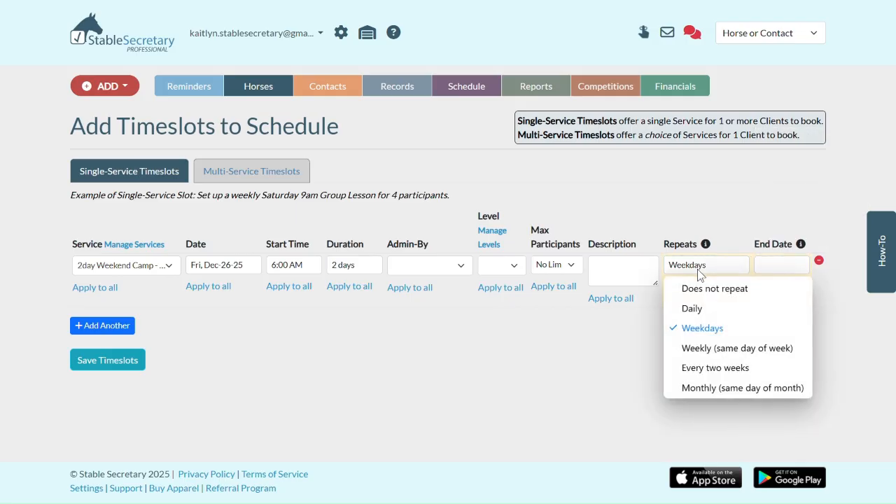
{"action": "left_click", "coordinate": [696, 287]}
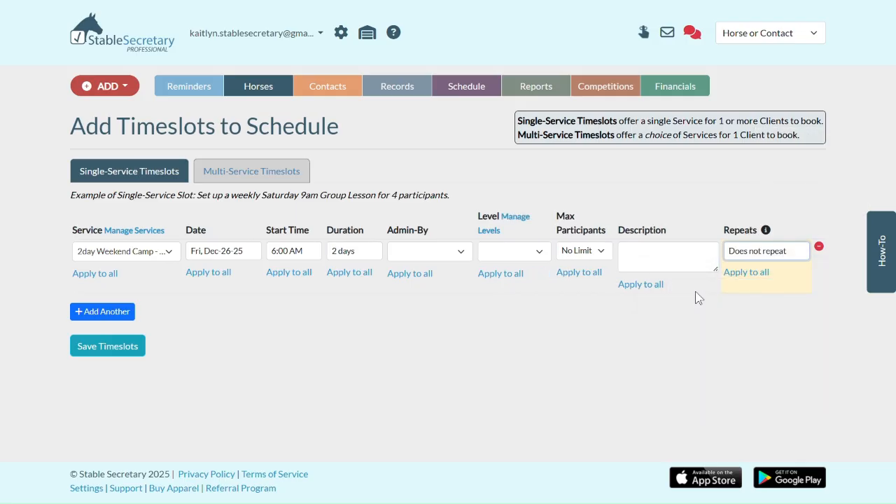
- Save the camp timeslot and return to the schedule
{"action": "left_click", "coordinate": [102, 350]}
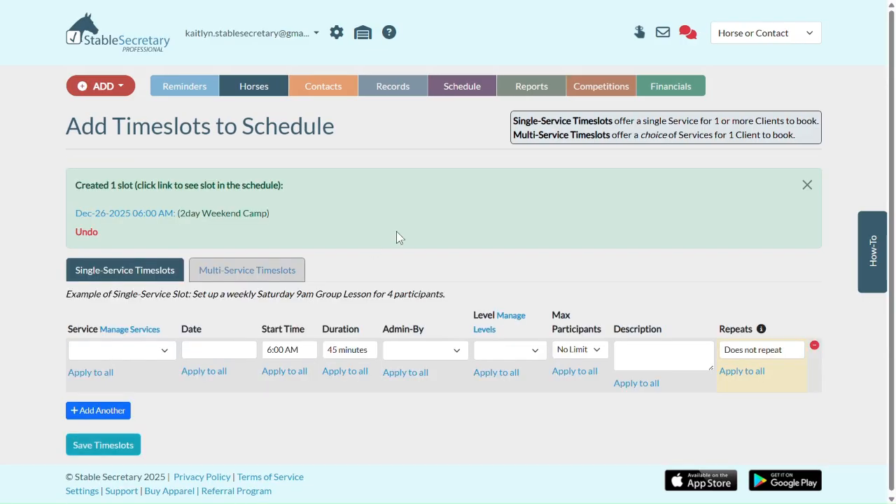
{"action": "left_click", "coordinate": [481, 94]}
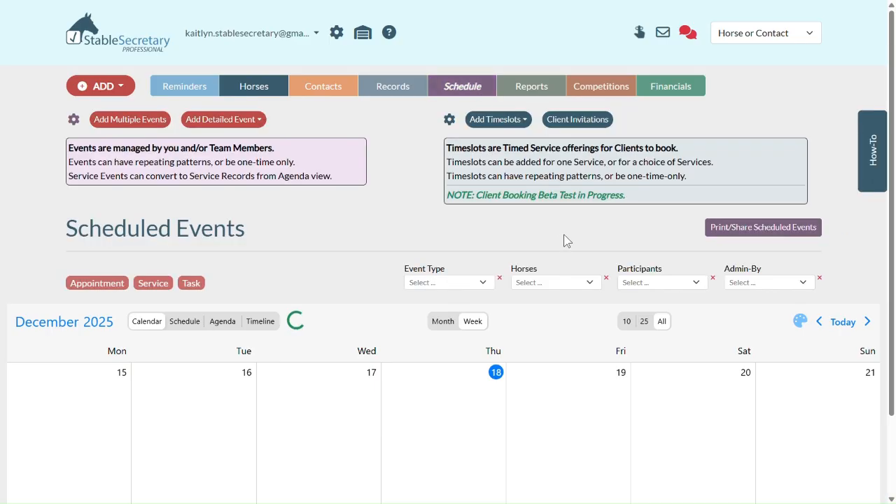
- Filter the scheduled events by the Booked Timeslot and Unbooked Timeslot event types
{"action": "scroll", "coordinate": [564, 234], "scroll_direction": "down", "scroll_amount": 3}
{"action": "left_click", "coordinate": [448, 187]}
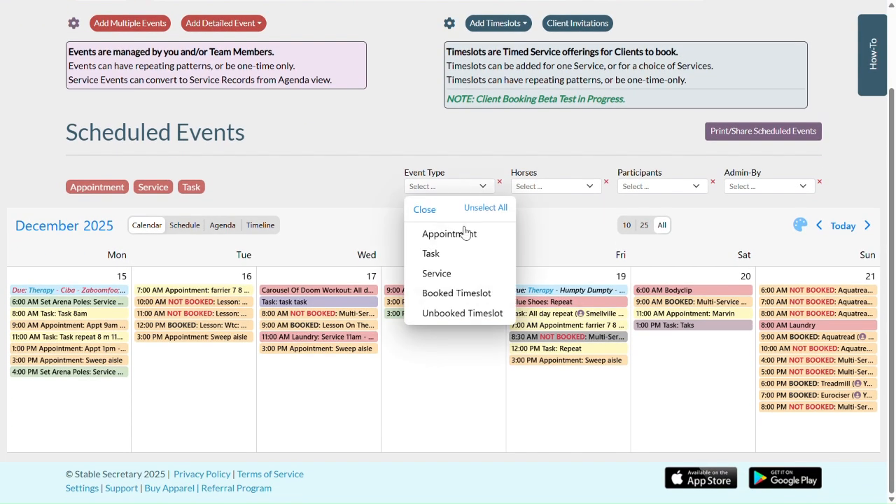
{"action": "left_click", "coordinate": [456, 294]}
{"action": "left_click", "coordinate": [461, 313]}
{"action": "key", "text": "Escape"}
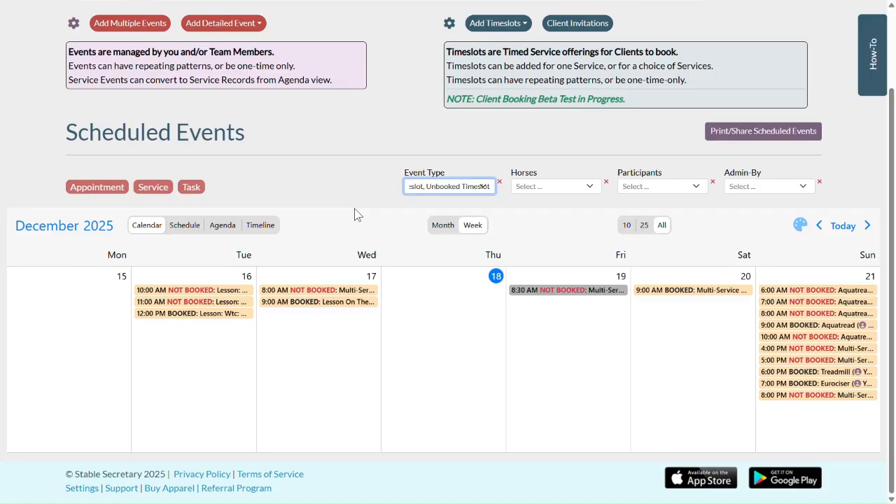
- Go to the week of December 22 and shorten the 2day Weekend Camp slot to end on Saturday, December 27
{"action": "left_click", "coordinate": [591, 306]}
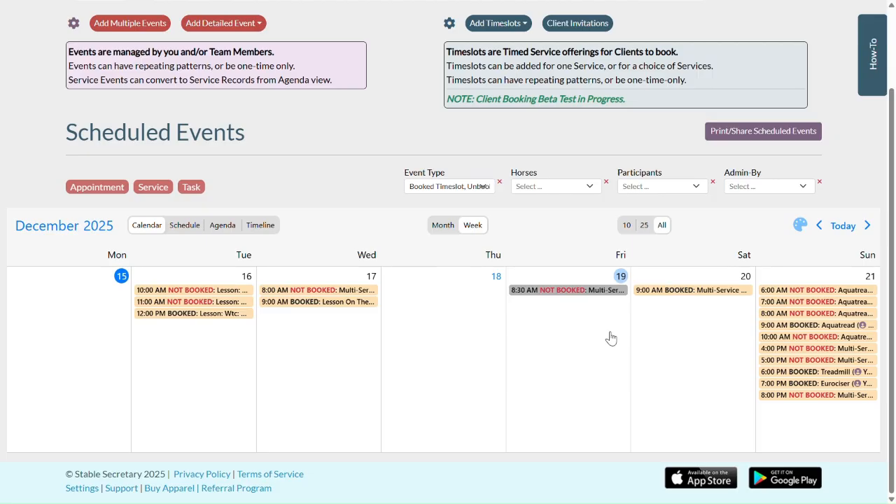
{"action": "left_click", "coordinate": [868, 225]}
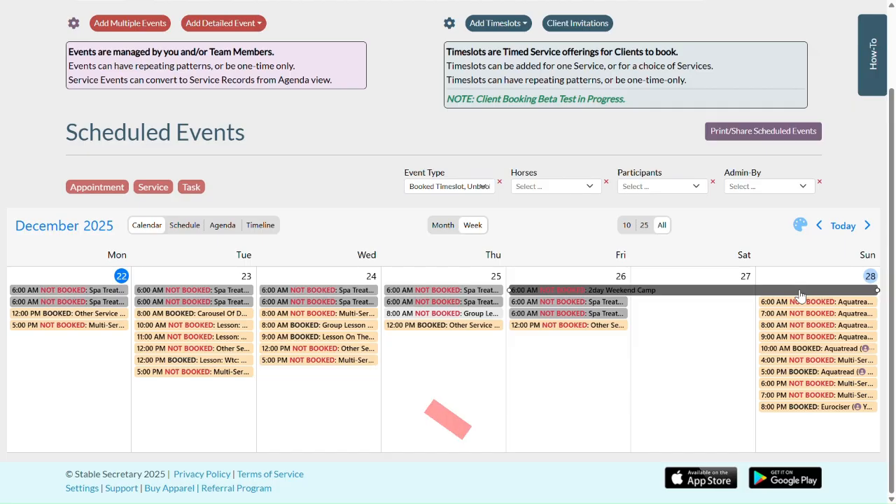
{"action": "left_click_drag", "start_coordinate": [878, 301], "coordinate": [757, 300]}
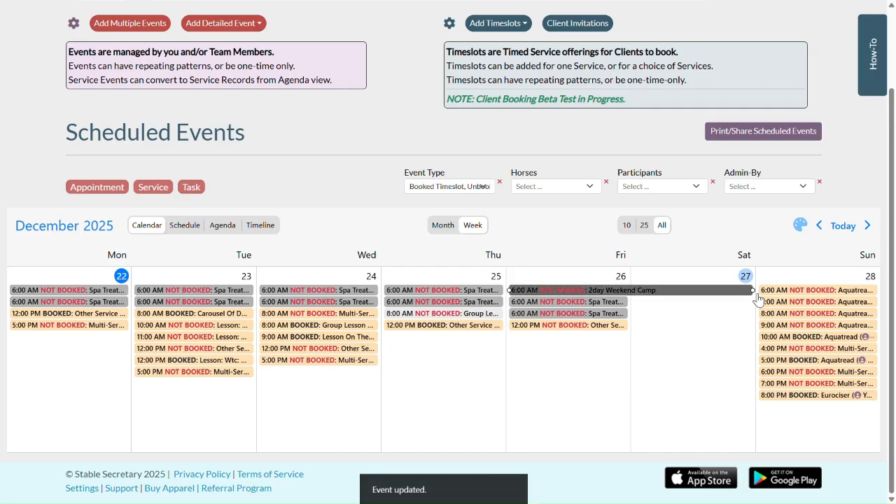
- Open the 2day Weekend Camp slot for editing and set its end to Sat Dec 27, 2025 4:00 PM
{"action": "left_click", "coordinate": [663, 291]}
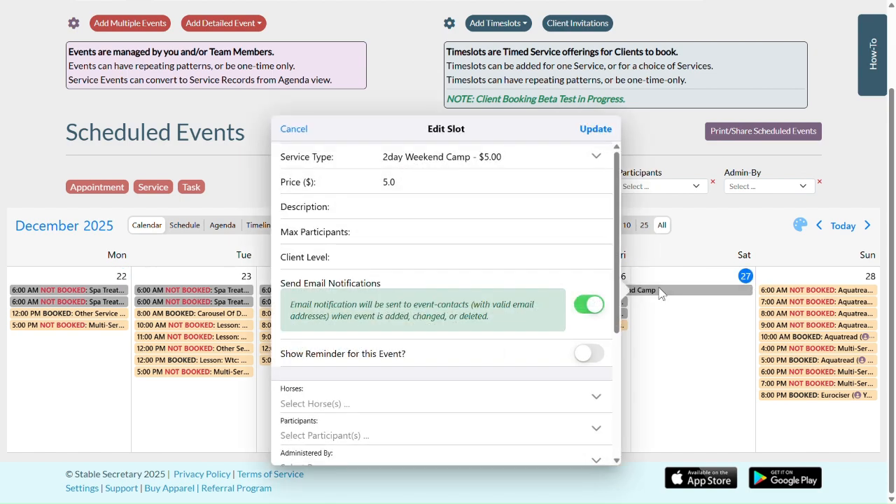
{"action": "scroll", "coordinate": [507, 238], "scroll_direction": "down", "scroll_amount": 3}
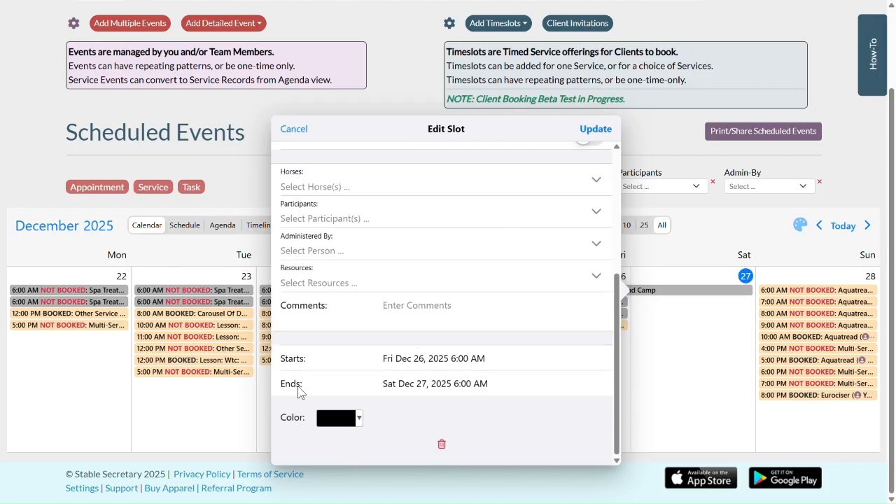
{"action": "left_click", "coordinate": [483, 385]}
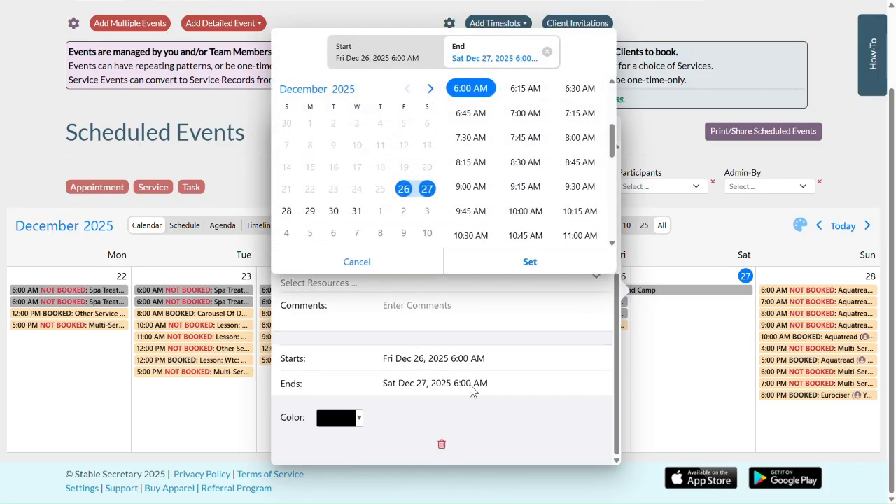
{"action": "scroll", "coordinate": [581, 175], "scroll_direction": "down", "scroll_amount": 3}
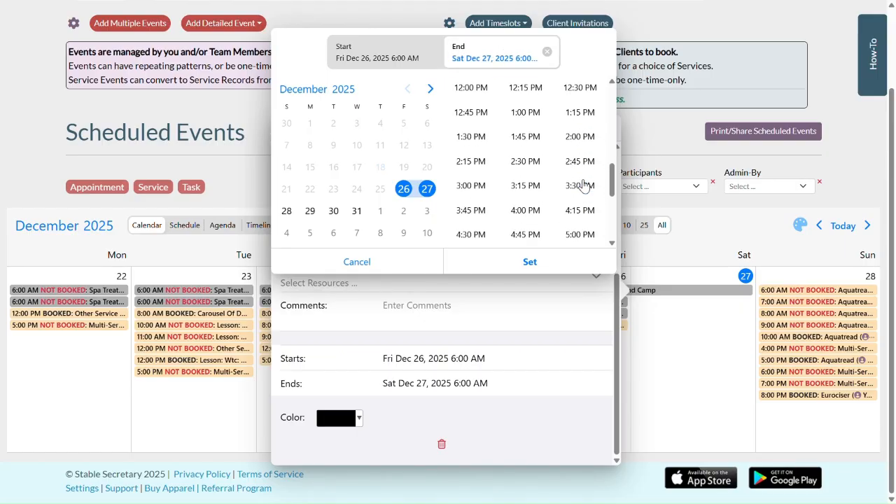
{"action": "left_click", "coordinate": [537, 175]}
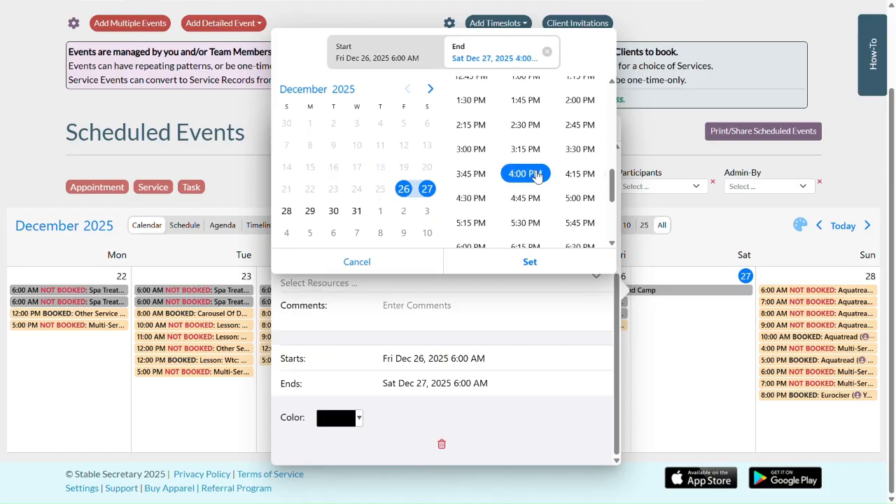
{"action": "left_click", "coordinate": [532, 261]}
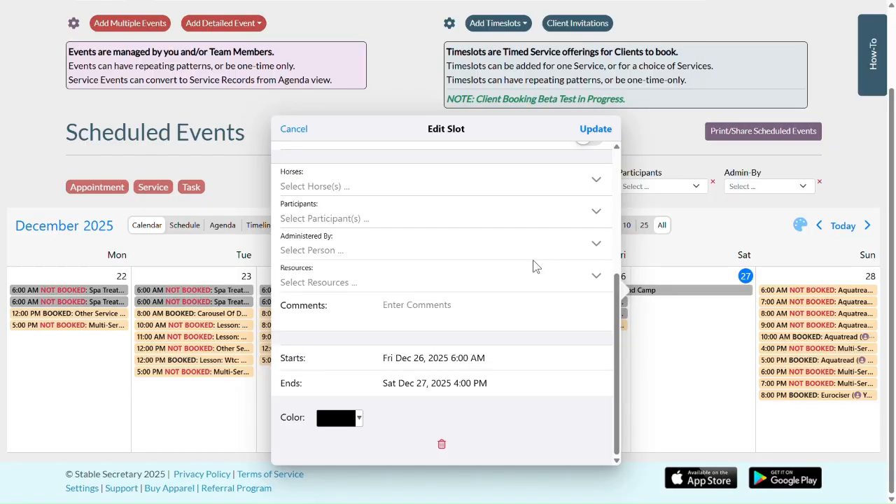
- Assign the indoor a ring as the resource for the camp slot
{"action": "left_click", "coordinate": [353, 283]}
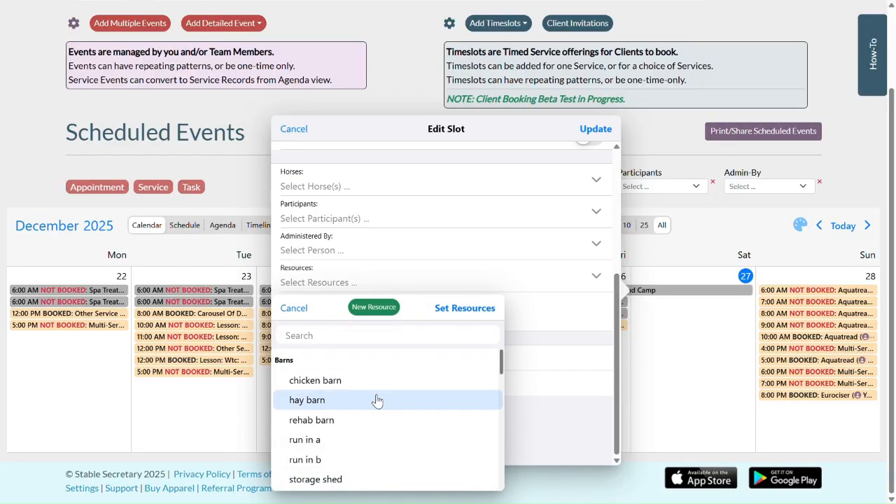
{"action": "scroll", "coordinate": [376, 401], "scroll_direction": "down", "scroll_amount": 2}
{"action": "scroll", "coordinate": [377, 400], "scroll_direction": "down", "scroll_amount": 4}
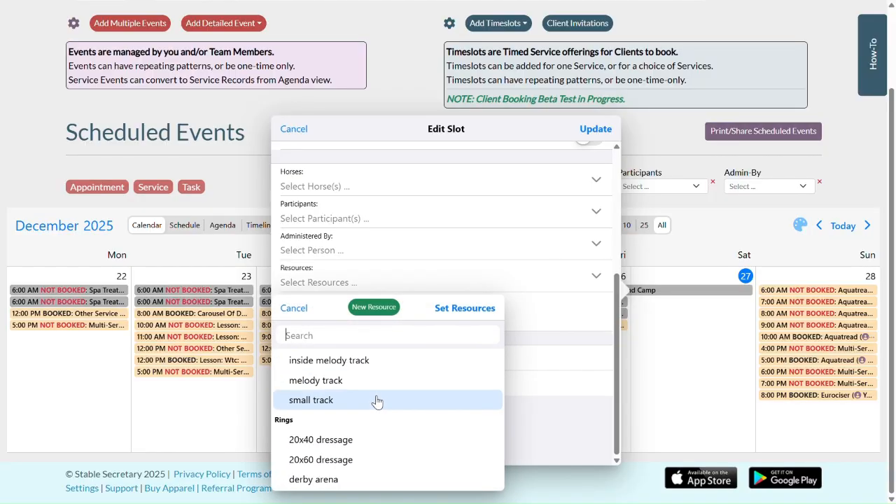
{"action": "scroll", "coordinate": [377, 401], "scroll_direction": "down", "scroll_amount": 4}
{"action": "left_click", "coordinate": [377, 400]}
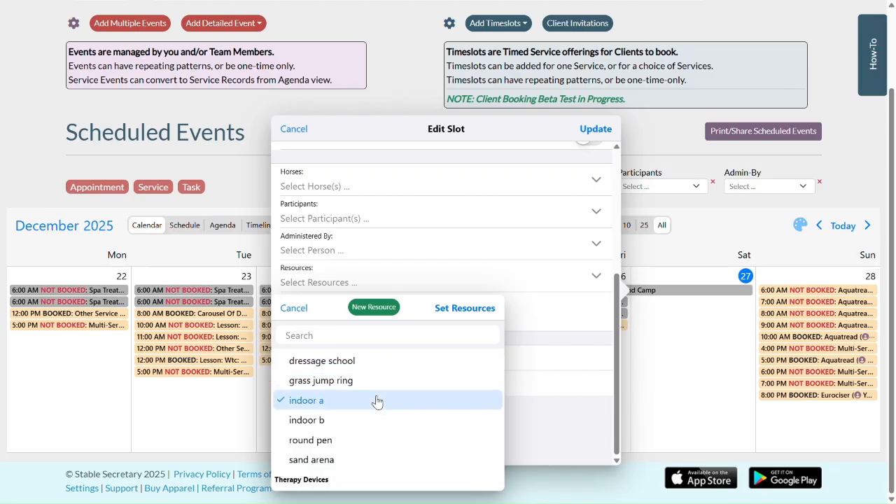
{"action": "left_click", "coordinate": [466, 308]}
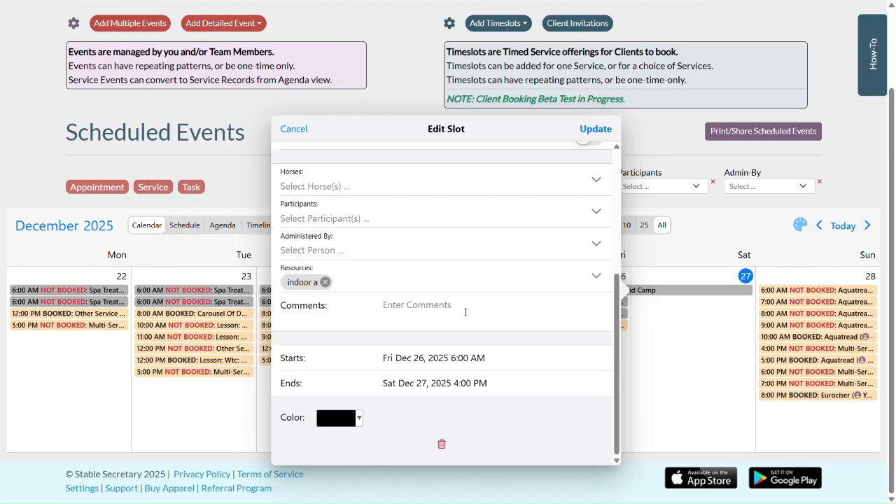
- Add the horses Horsey Horse, Humpty Dumpty and Milo to the camp slot
{"action": "scroll", "coordinate": [465, 313], "scroll_direction": "up", "scroll_amount": 3}
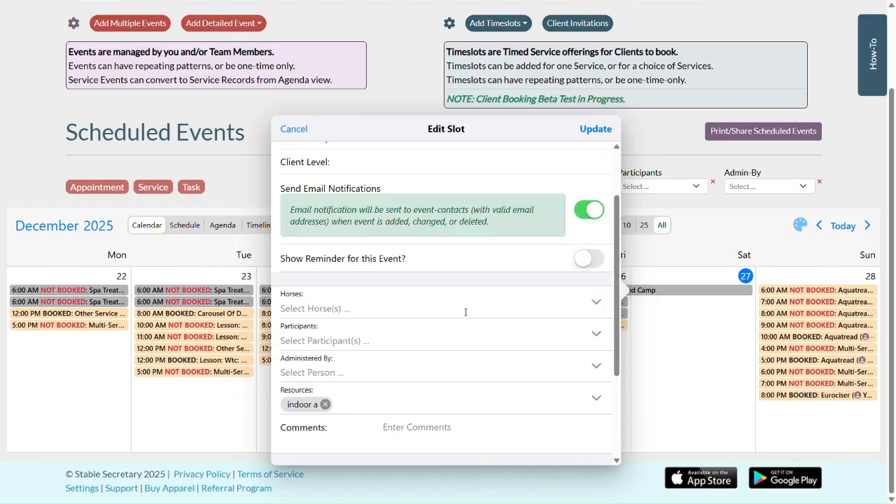
{"action": "scroll", "coordinate": [465, 312], "scroll_direction": "down", "scroll_amount": 1}
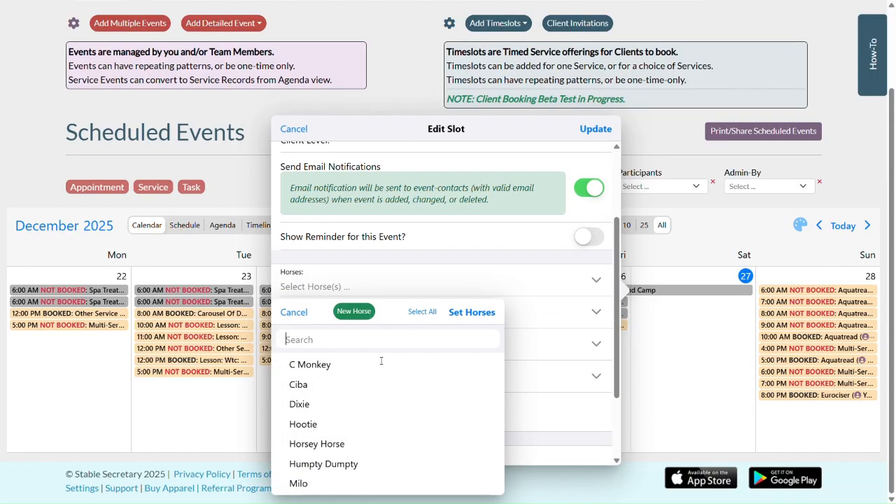
{"action": "left_click", "coordinate": [343, 443]}
{"action": "left_click", "coordinate": [335, 463]}
{"action": "left_click", "coordinate": [323, 484]}
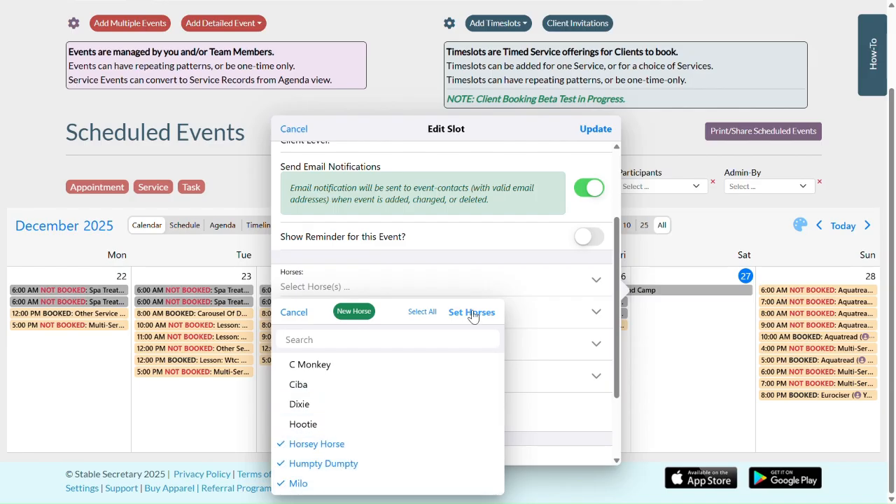
{"action": "left_click", "coordinate": [472, 312]}
- Set the camp slot's Administered By to the fourth person listed under Team Members
{"action": "left_click", "coordinate": [335, 352]}
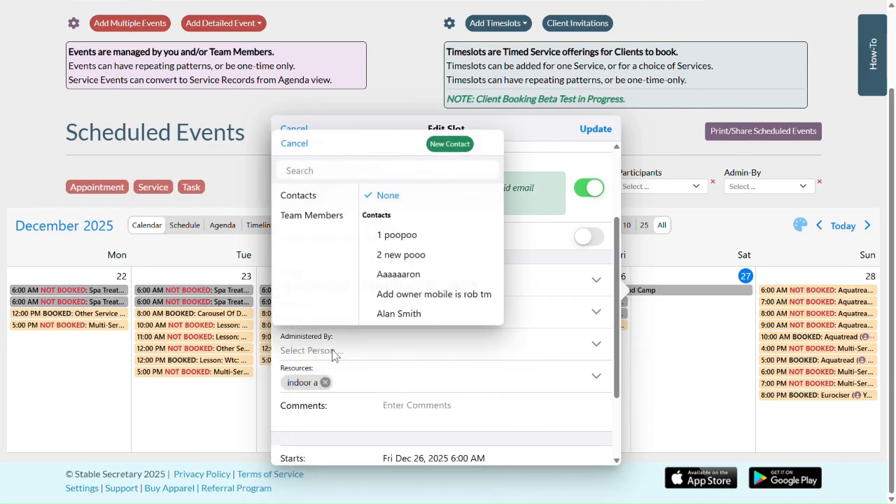
{"action": "left_click", "coordinate": [332, 216]}
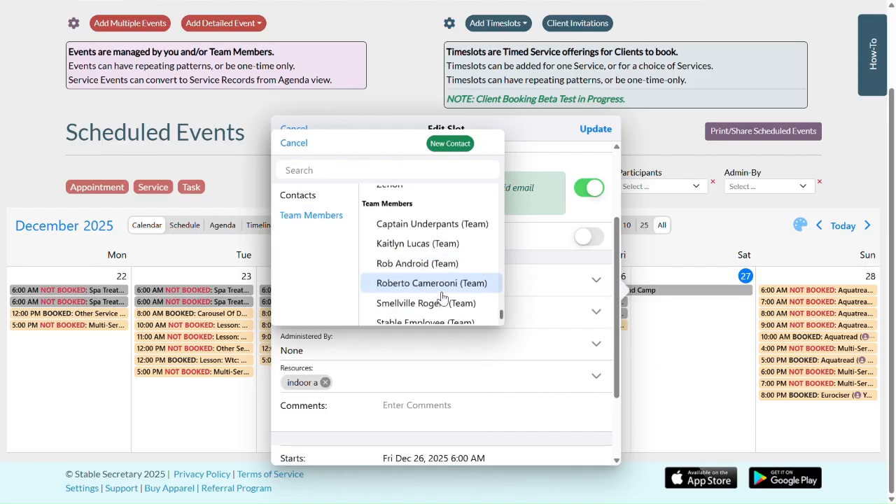
{"action": "left_click", "coordinate": [400, 326]}
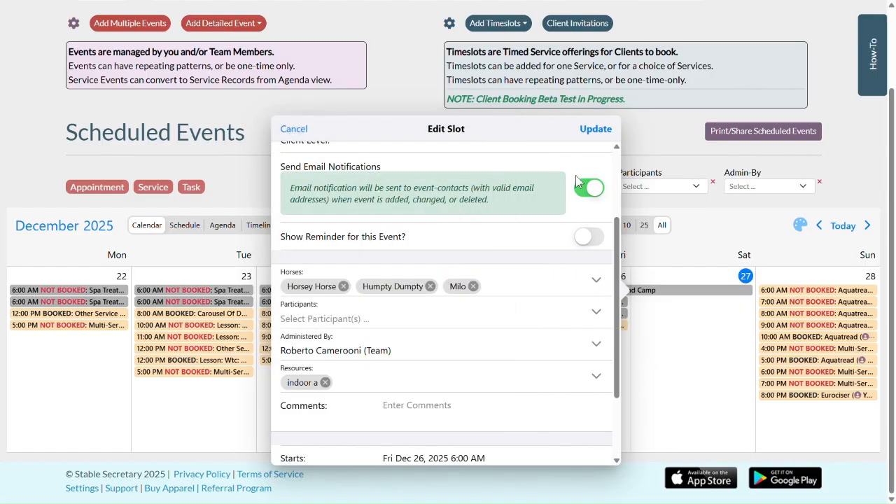
{"action": "scroll", "coordinate": [506, 353], "scroll_direction": "up", "scroll_amount": 3}
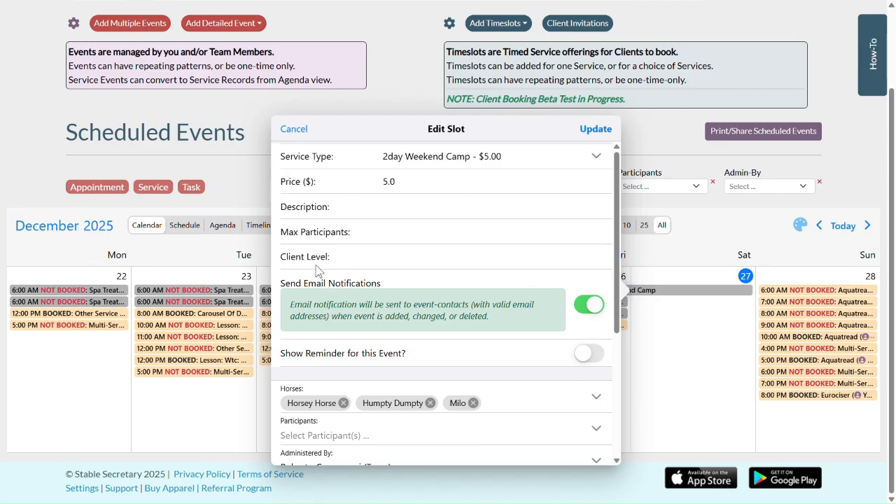
- Review the remaining camp slot settings, save the slot's changes and dismiss the update confirmation
{"action": "left_click", "coordinate": [385, 236]}
{"action": "left_click", "coordinate": [394, 317]}
{"action": "scroll", "coordinate": [484, 317], "scroll_direction": "down", "scroll_amount": 3}
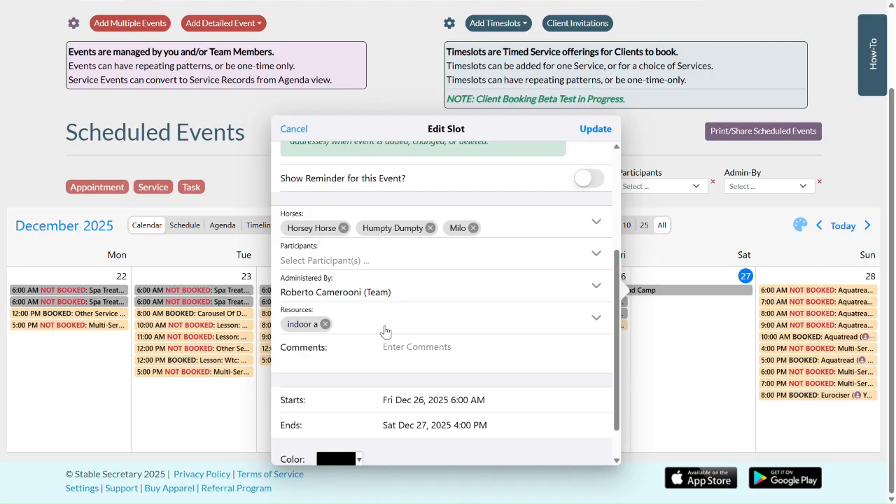
{"action": "left_click", "coordinate": [597, 130]}
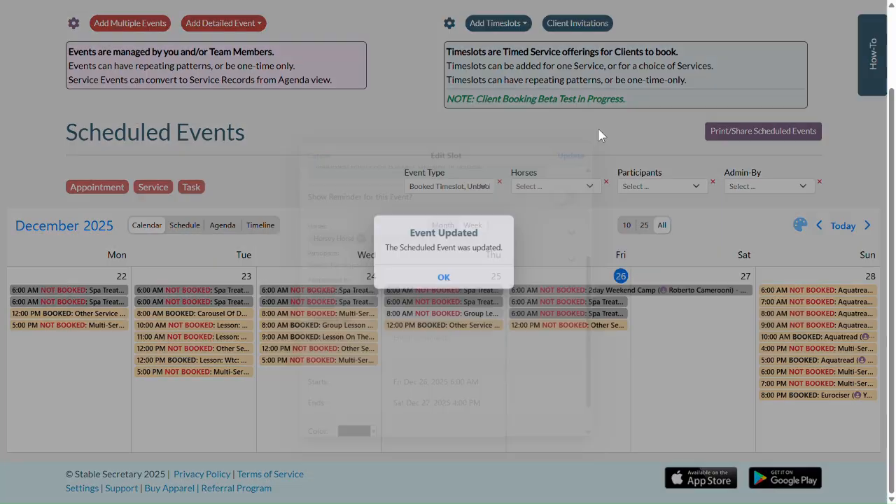
{"action": "left_click", "coordinate": [477, 275]}
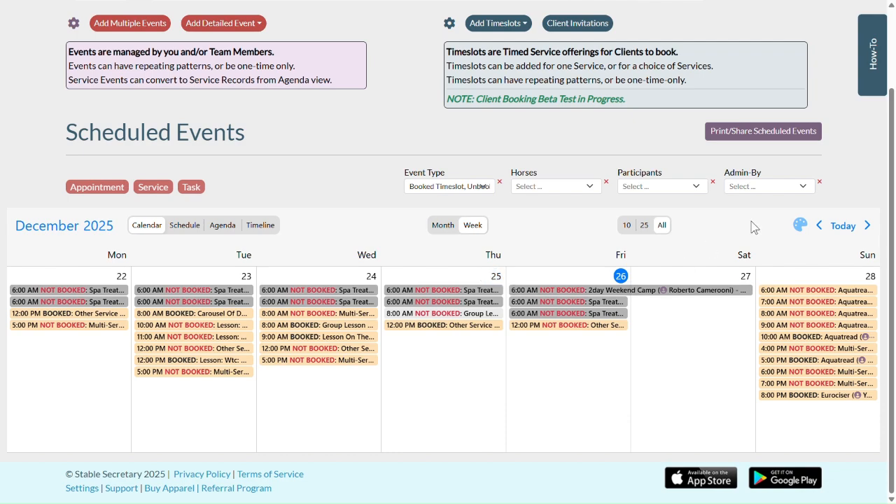
- Go to the week of December 15–21, examine the Friday 19 8:30 AM multi-service slot's editable details, and close it without saving
{"action": "left_click", "coordinate": [818, 225]}
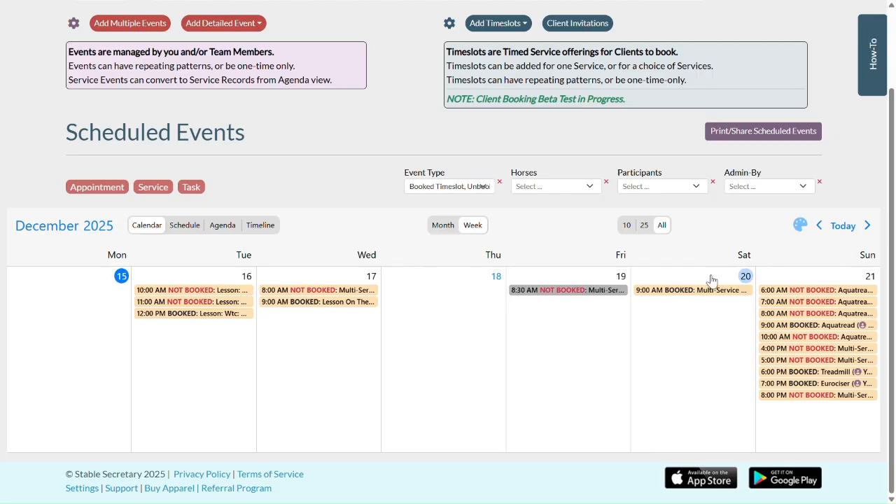
{"action": "left_click", "coordinate": [597, 290]}
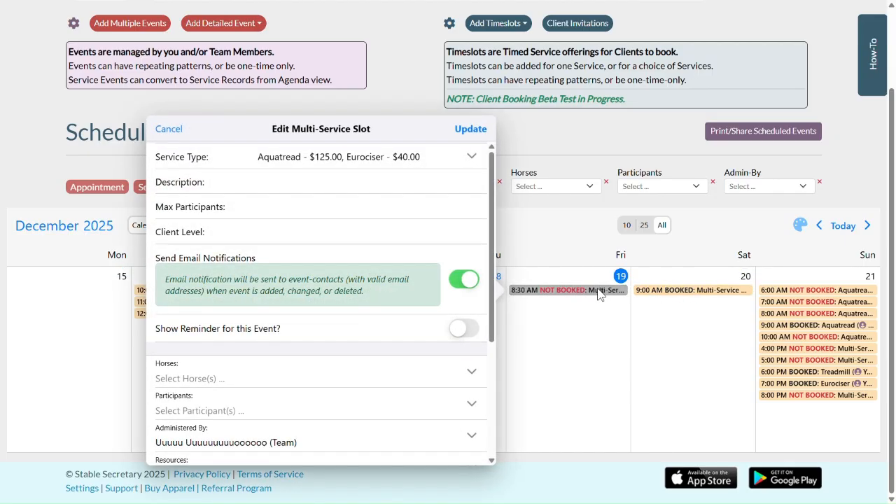
{"action": "scroll", "coordinate": [390, 253], "scroll_direction": "down", "scroll_amount": 3}
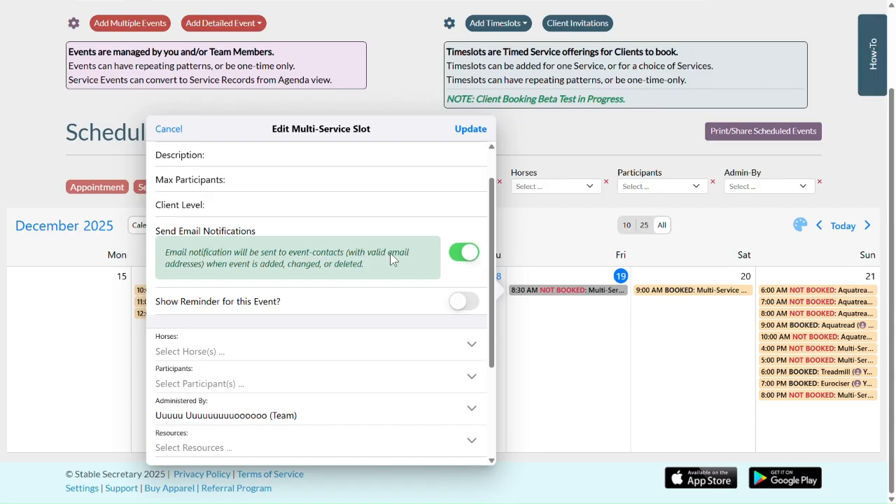
{"action": "scroll", "coordinate": [379, 280], "scroll_direction": "up", "scroll_amount": 3}
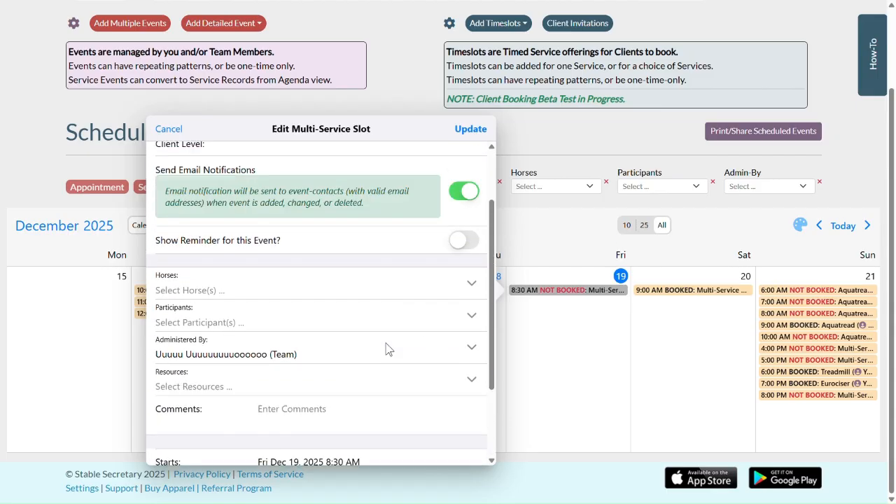
{"action": "scroll", "coordinate": [394, 306], "scroll_direction": "up", "scroll_amount": 2}
{"action": "scroll", "coordinate": [394, 306], "scroll_direction": "down", "scroll_amount": 5}
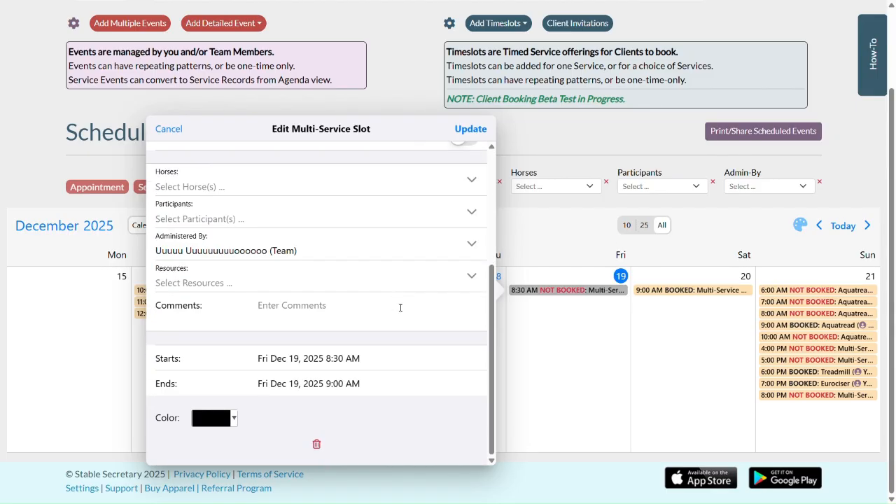
{"action": "scroll", "coordinate": [416, 334], "scroll_direction": "up", "scroll_amount": 5}
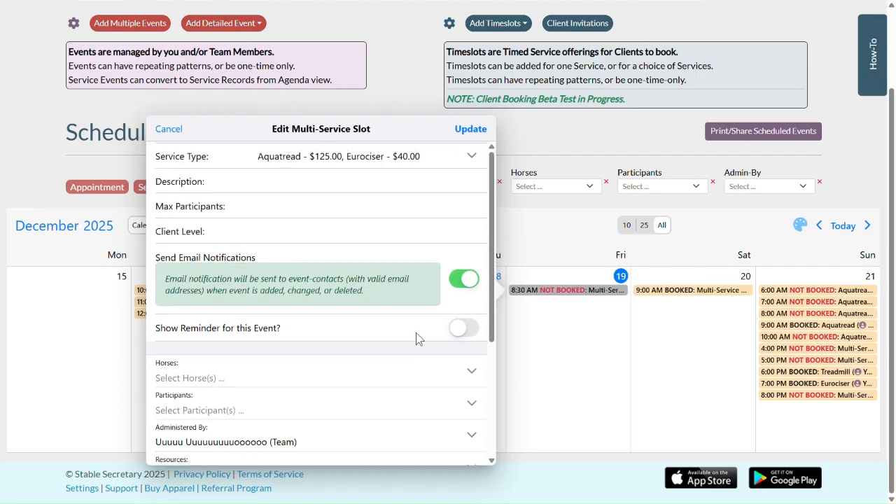
{"action": "scroll", "coordinate": [416, 338], "scroll_direction": "down", "scroll_amount": 5}
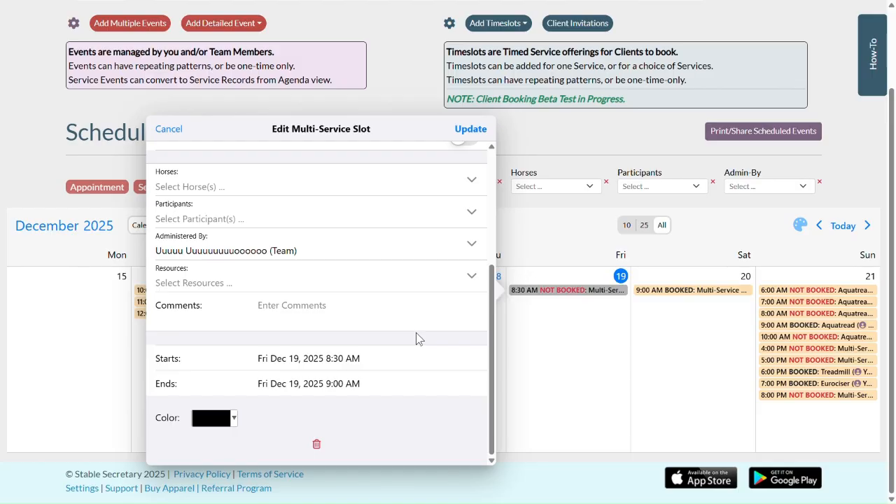
{"action": "left_click", "coordinate": [168, 129]}
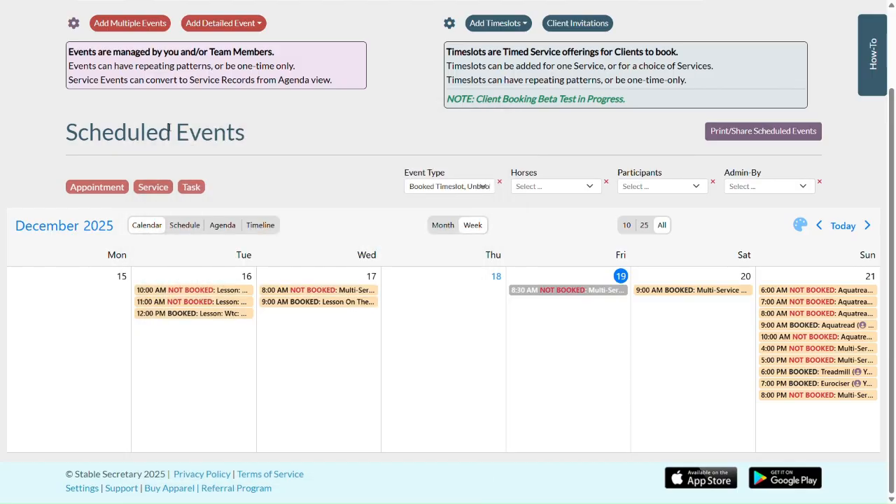
- Delete the unbooked 8:30 AM multi-service timeslot on Friday, December 19 and confirm the deletion
{"action": "right_click", "coordinate": [579, 294]}
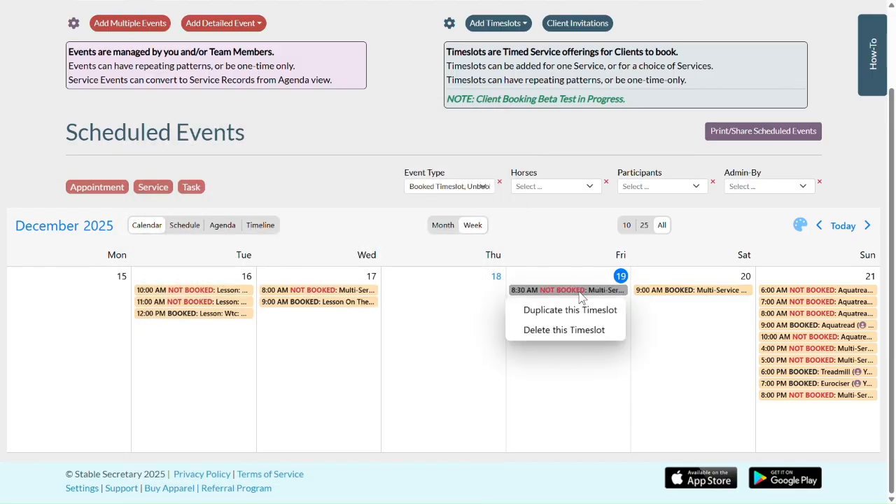
{"action": "left_click", "coordinate": [571, 332]}
{"action": "left_click", "coordinate": [504, 286]}
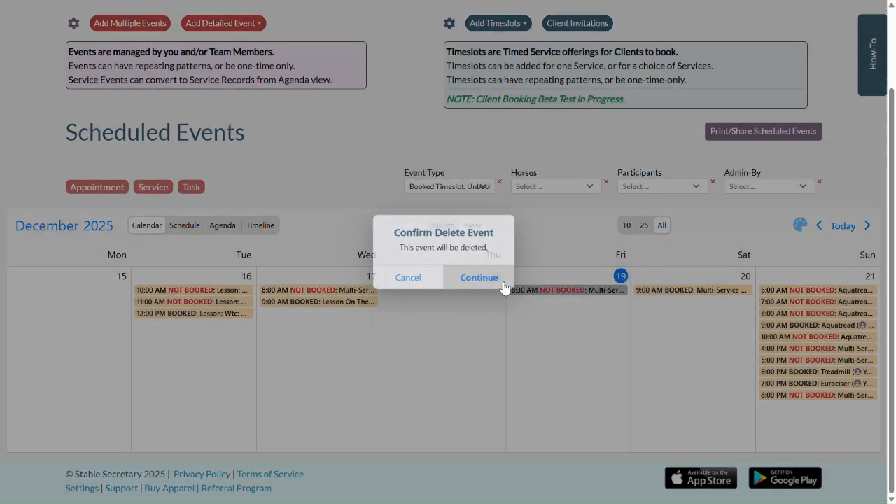